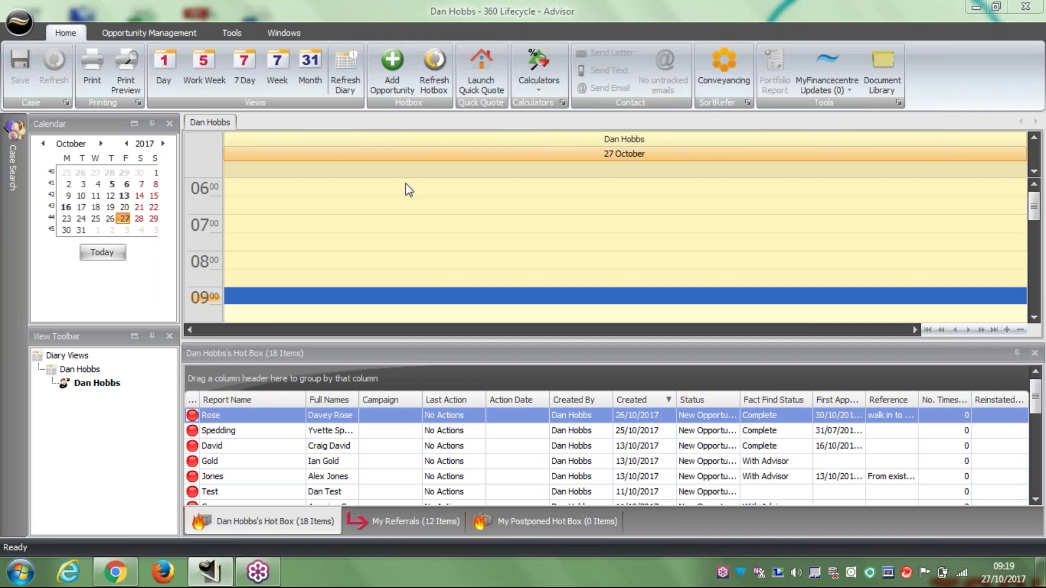
Open and cancel the Add Opportunity form from both the Home and Opportunity Management tabs.
left_click(396, 78)
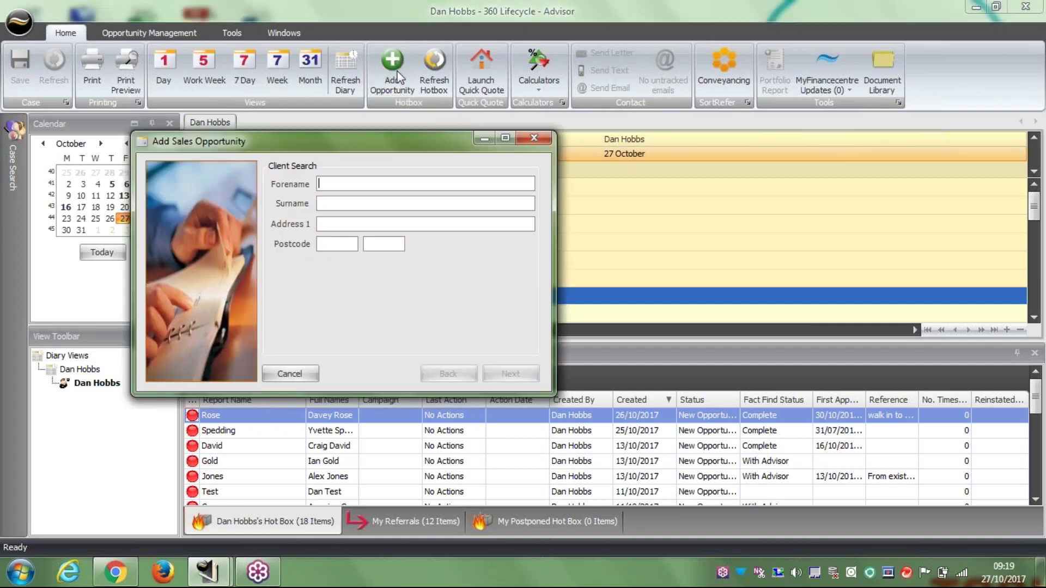
left_click(533, 138)
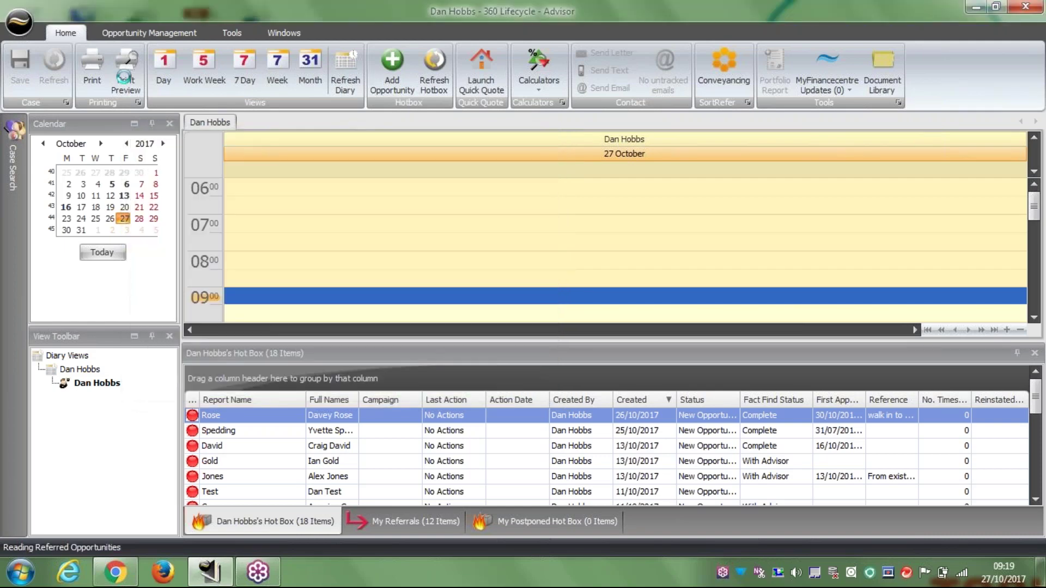
left_click(149, 32)
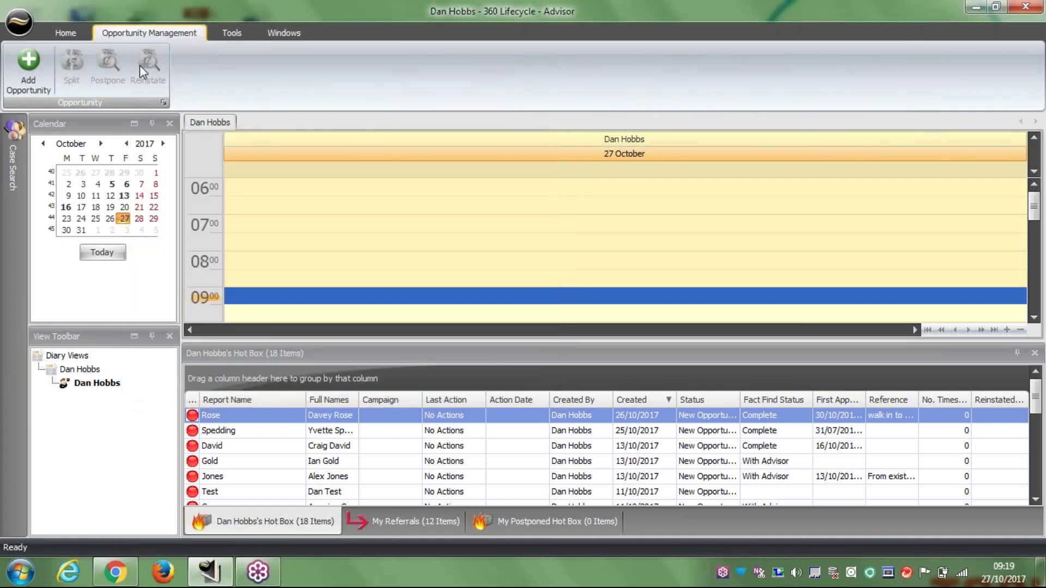
left_click(34, 64)
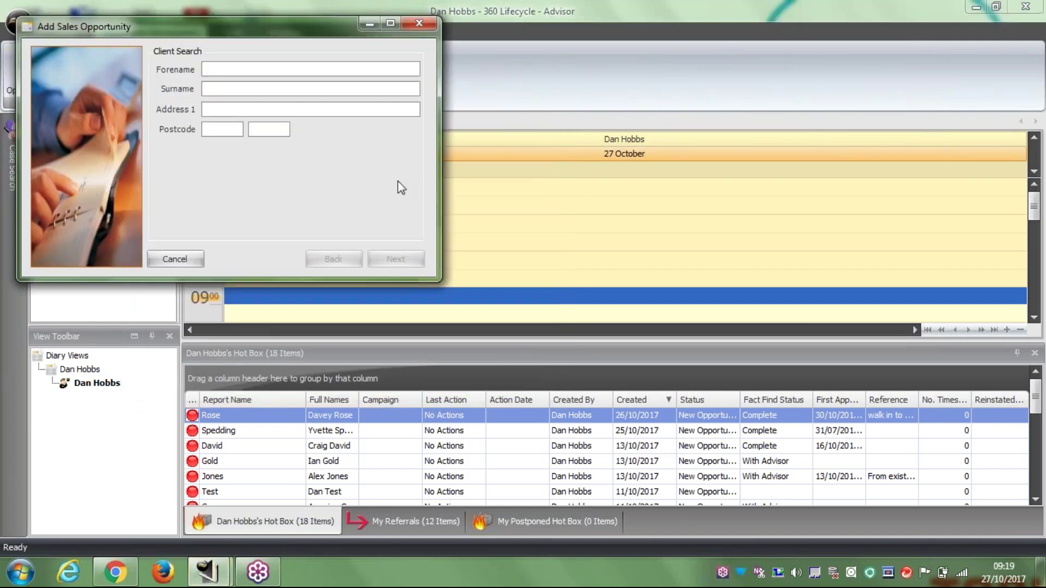
left_click(420, 27)
Scroll the diary to midday, then start and cancel a 13:00 appointment.
scroll(491, 236, "down", 3)
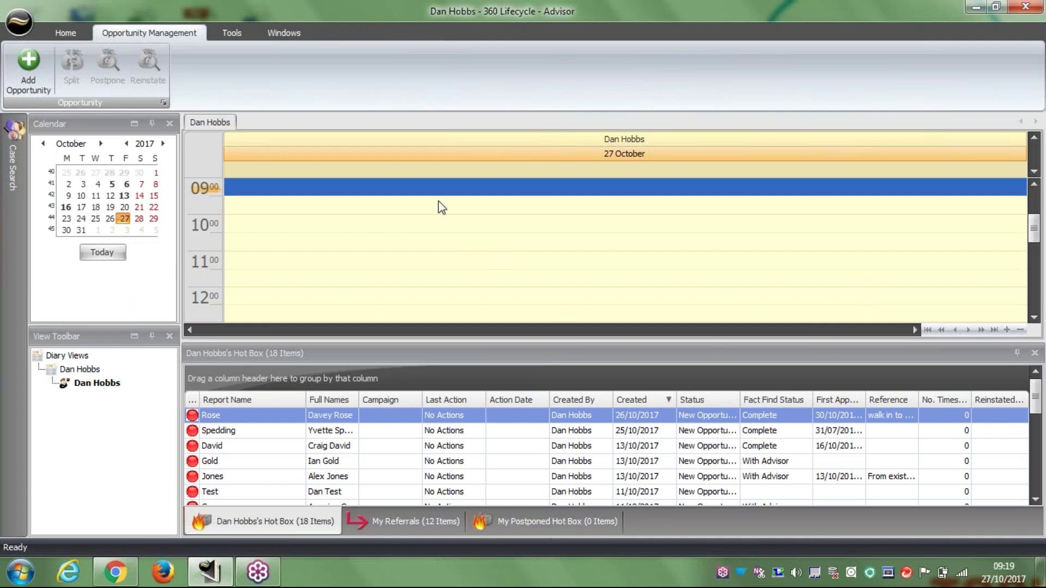
scroll(474, 199, "down", 3)
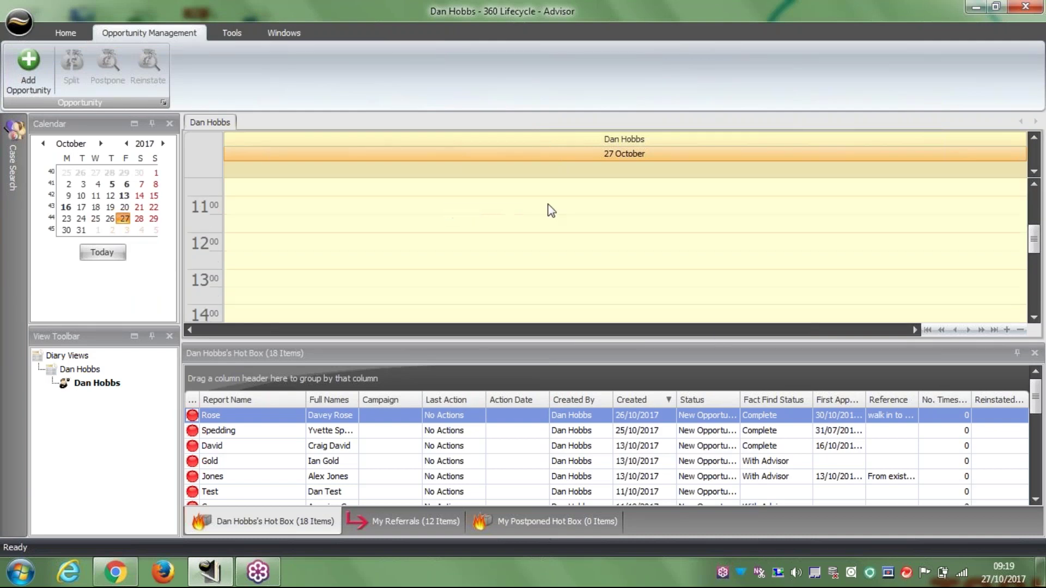
scroll(319, 271, "down", 1)
double_click(318, 266)
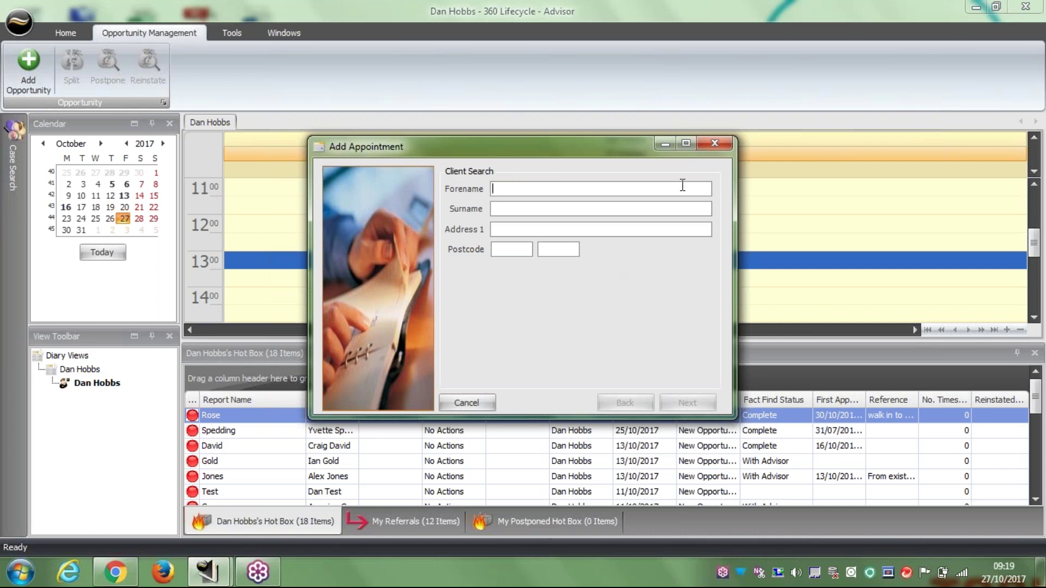
left_click(718, 146)
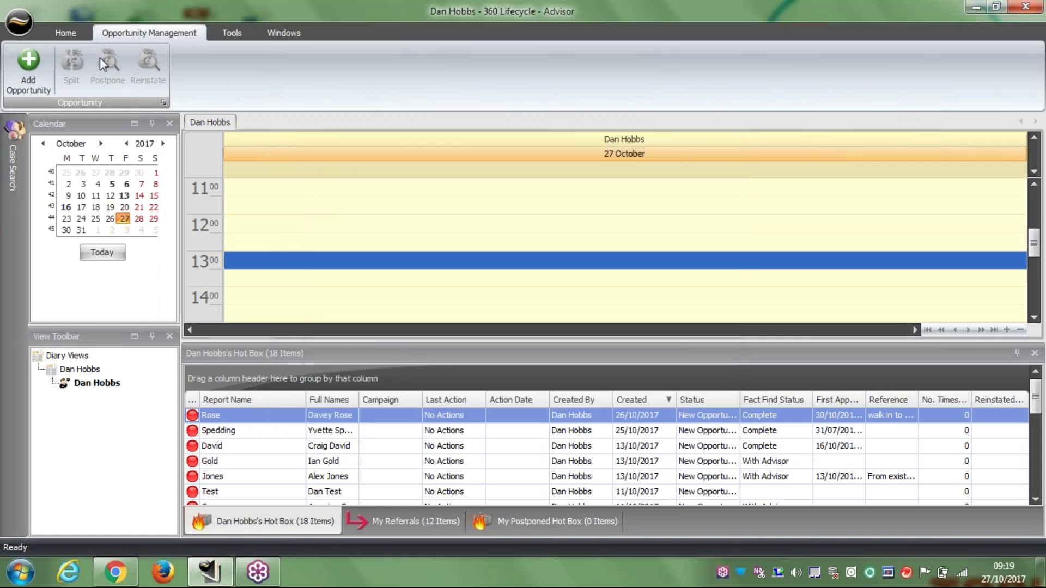
From the Home tab, start a new sales opportunity and search for the client's forename and surname.
left_click(67, 33)
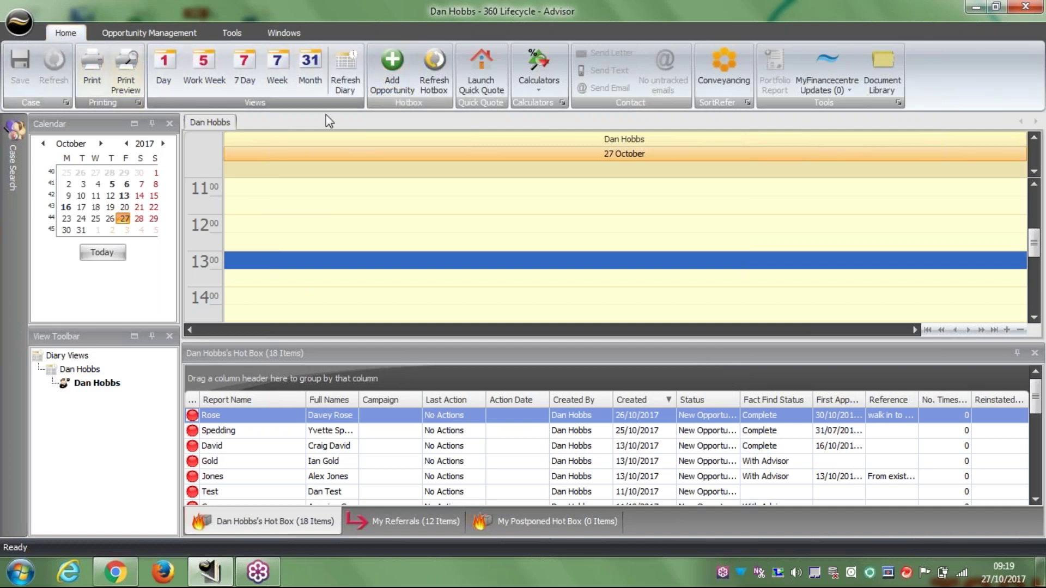
left_click(390, 64)
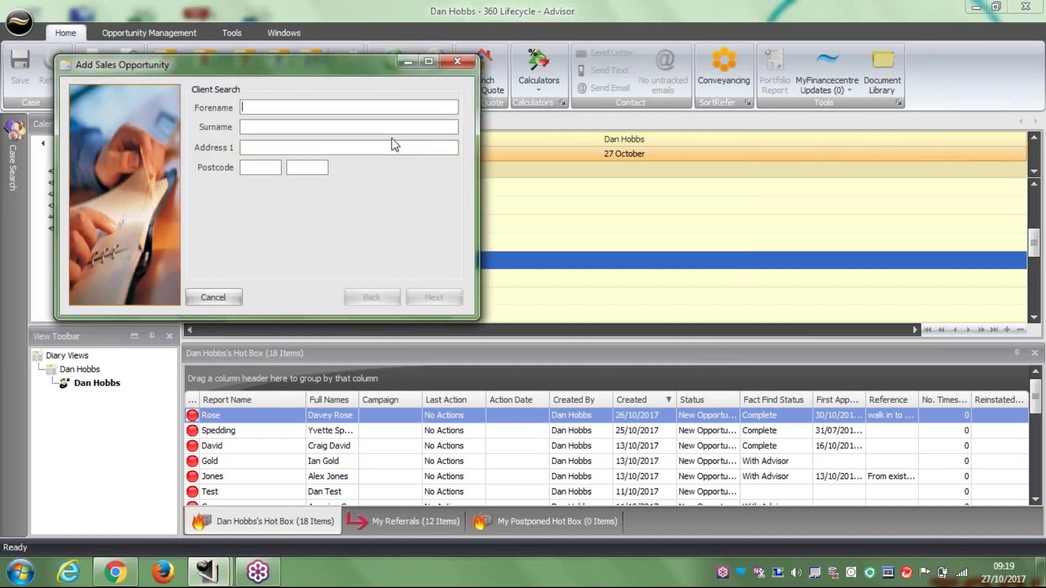
left_click_drag(361, 61, 568, 103)
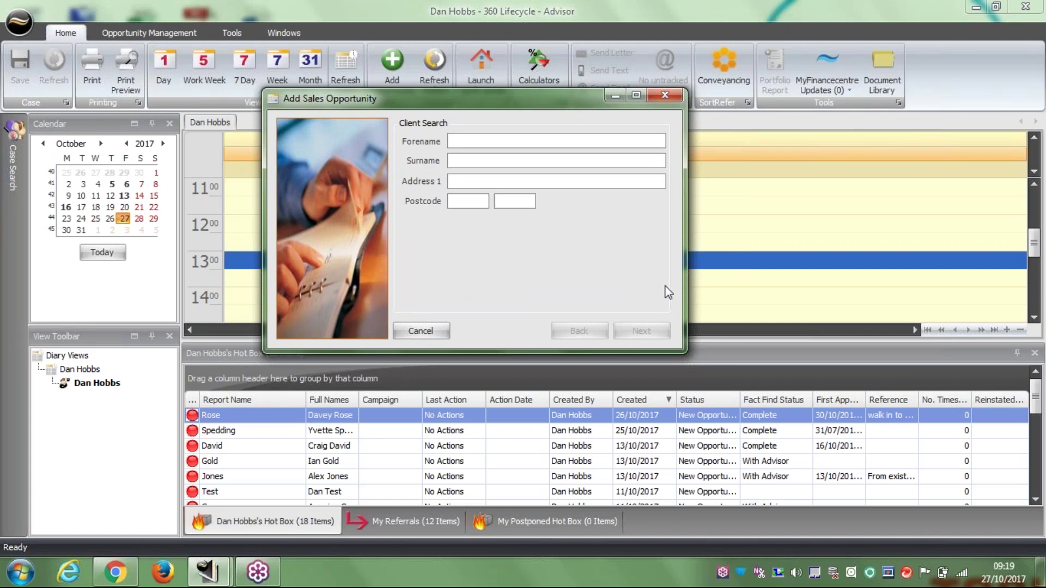
key("Tab")
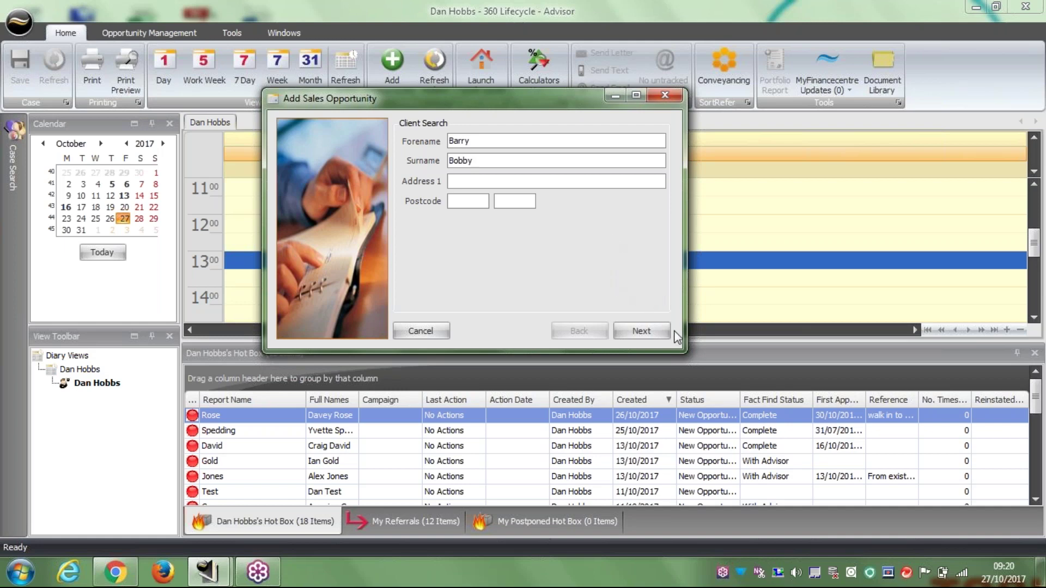
left_click(641, 331)
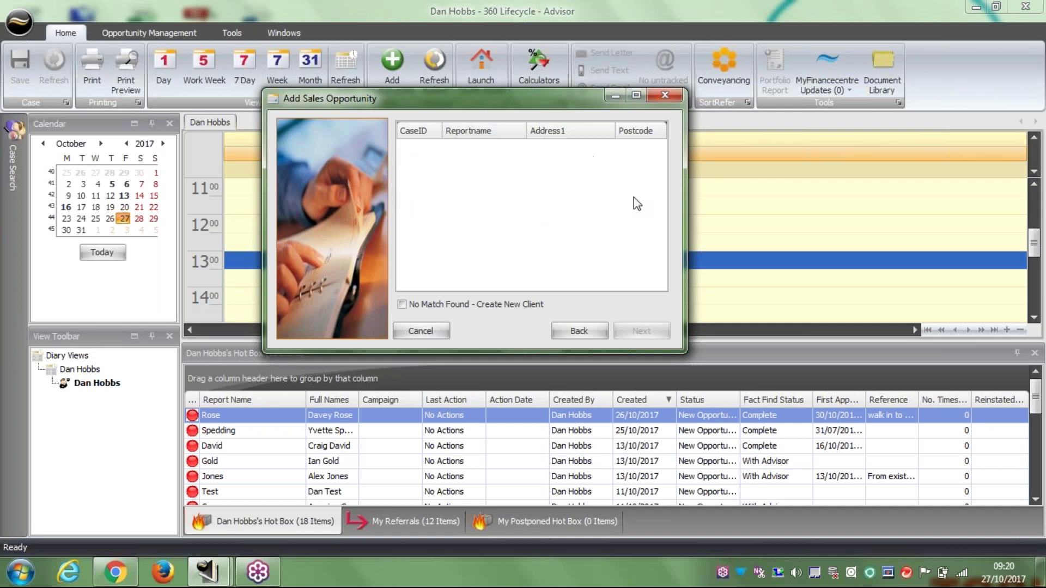
Choose to create a new client, with title Mr and sex Male.
left_click(405, 304)
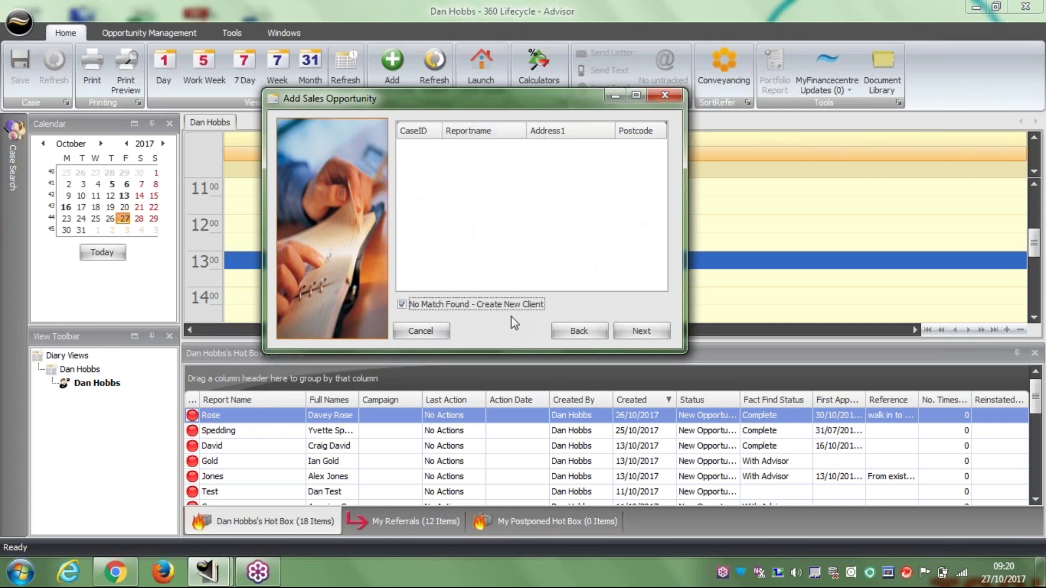
left_click(637, 330)
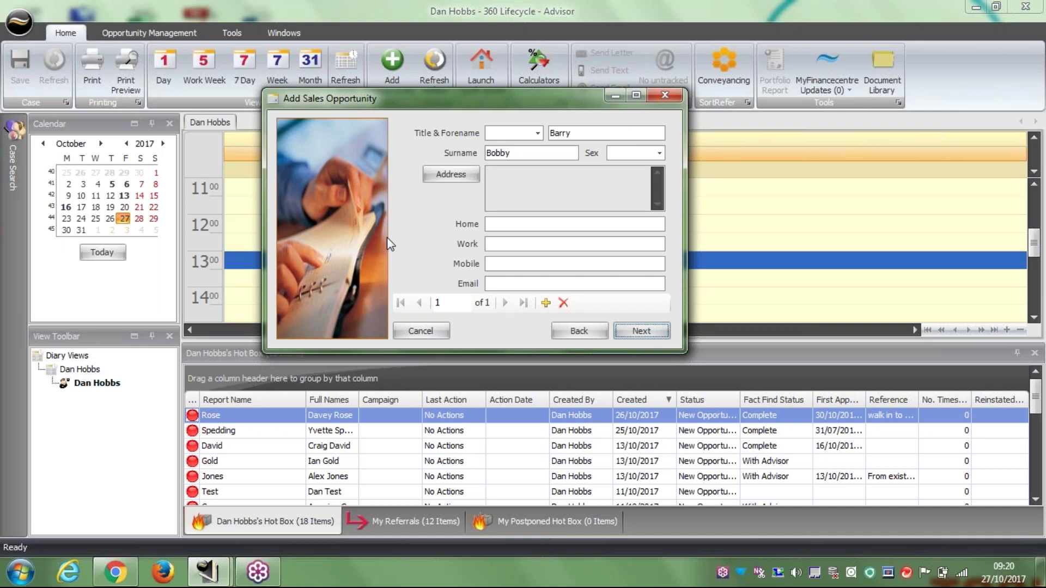
left_click(536, 134)
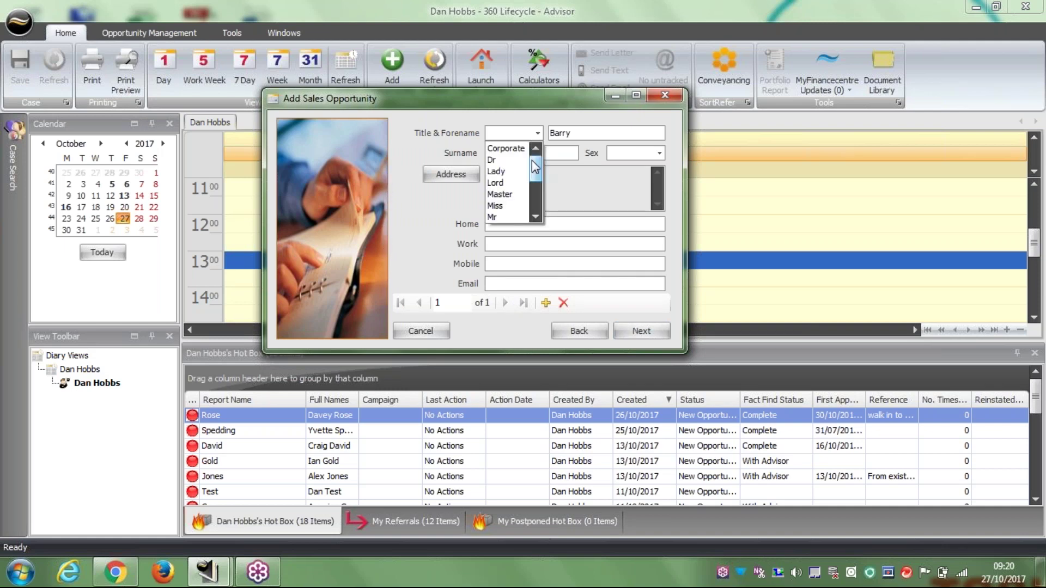
scroll(533, 166, "down", 1)
left_click(503, 197)
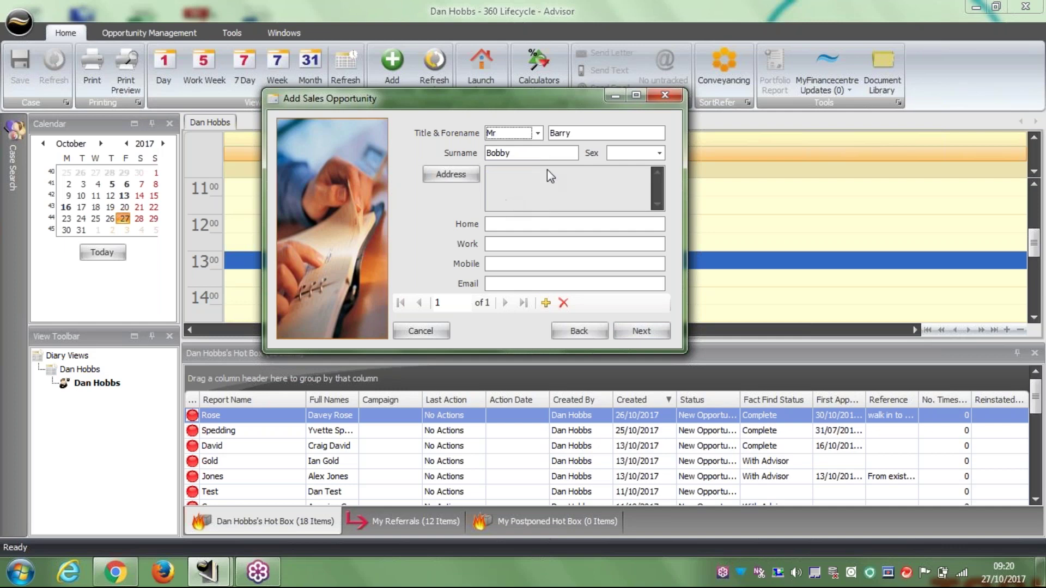
left_click(644, 159)
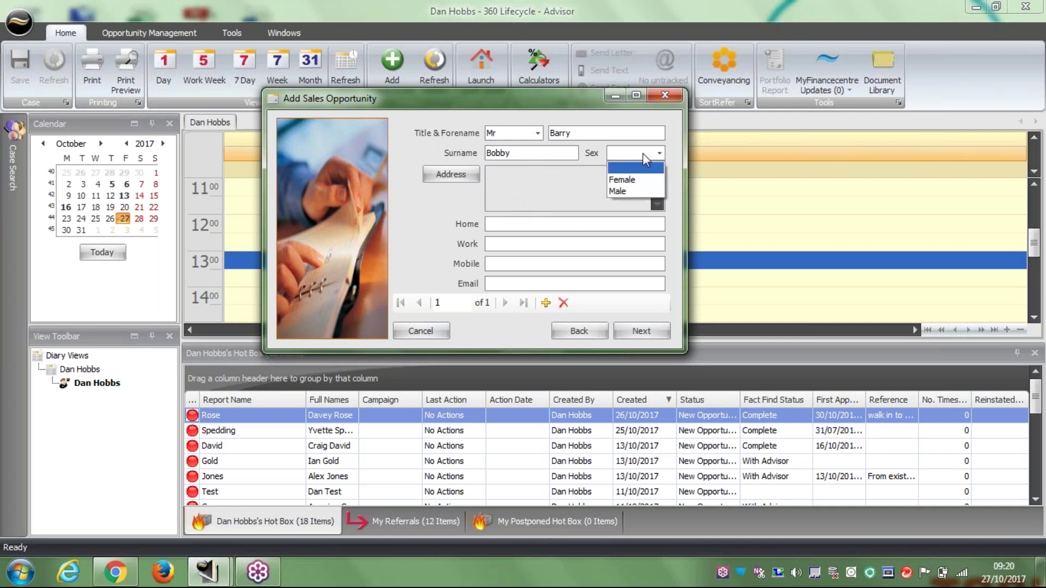
left_click(642, 191)
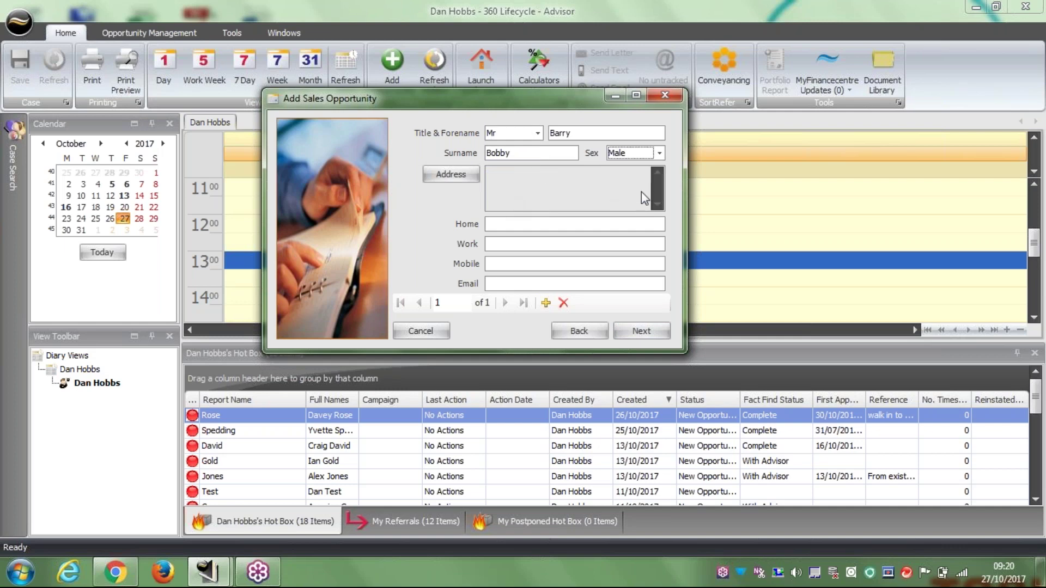
Enter the client's house number and postcode, then look up and confirm the full address.
left_click(448, 175)
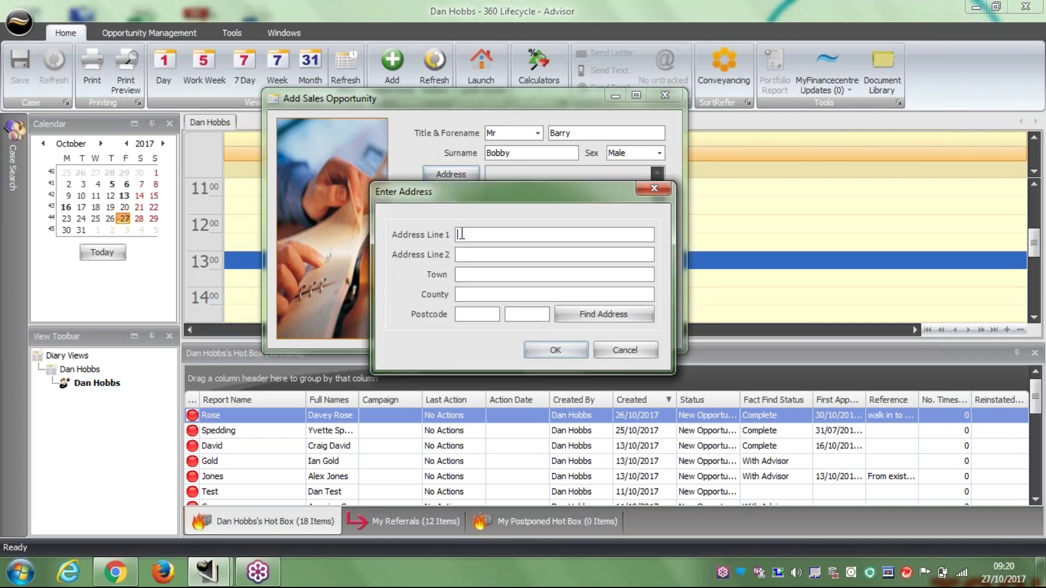
type("1")
left_click(477, 315)
left_click(587, 310)
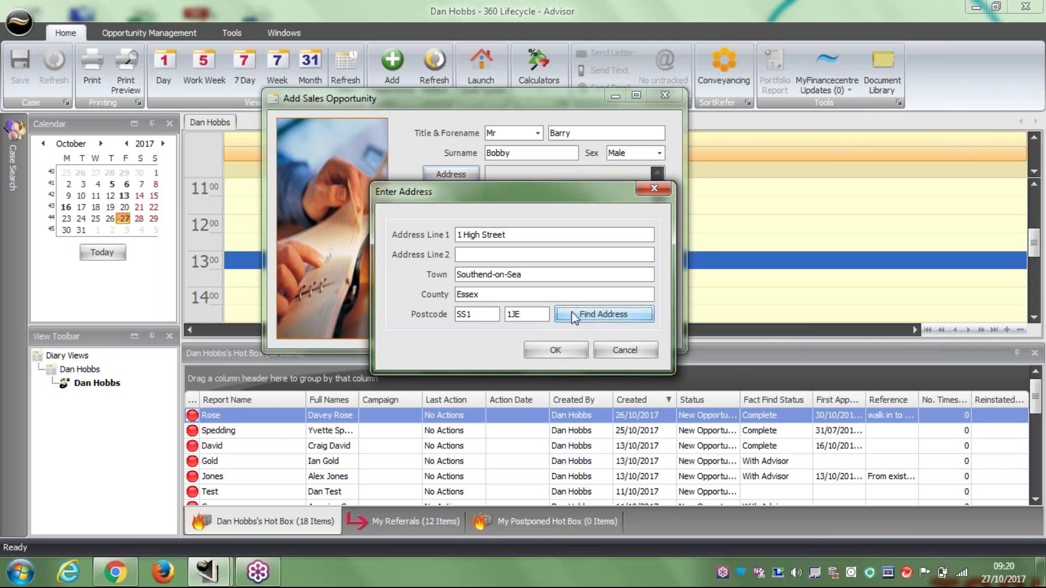
left_click(552, 352)
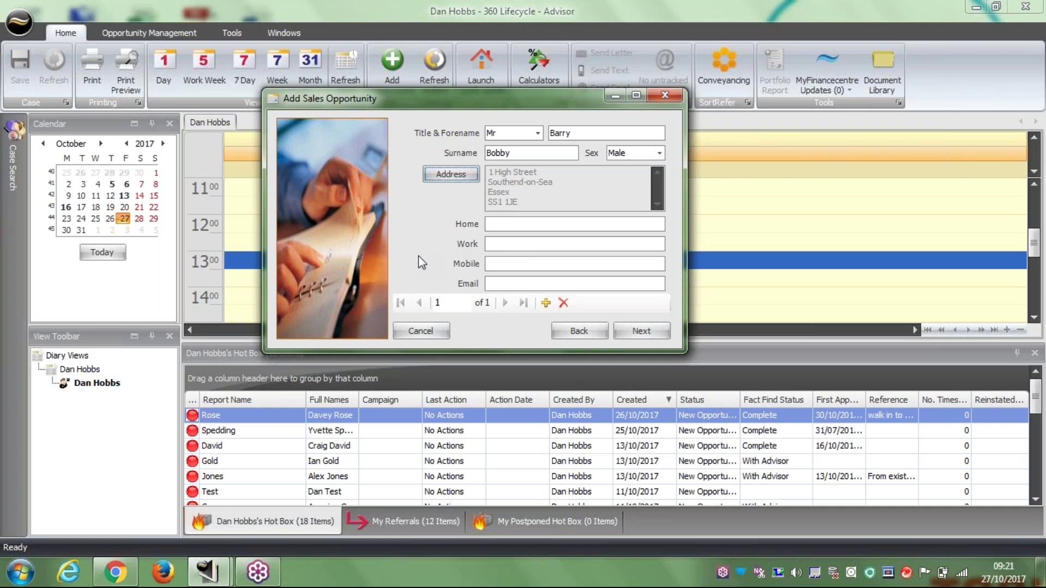
Enter the client's mobile number and e-mail, remove the extra blank contact records, and continue.
left_click(505, 266)
type("0712345678")
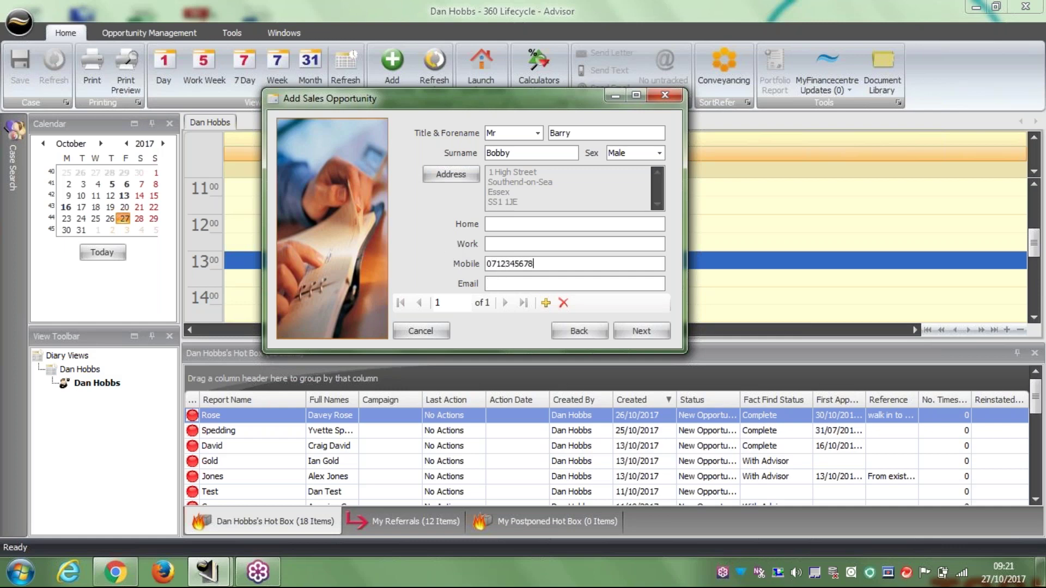
type("9")
type("barry")
type(".")
type("bobb@t")
type("est.com")
left_click(546, 303)
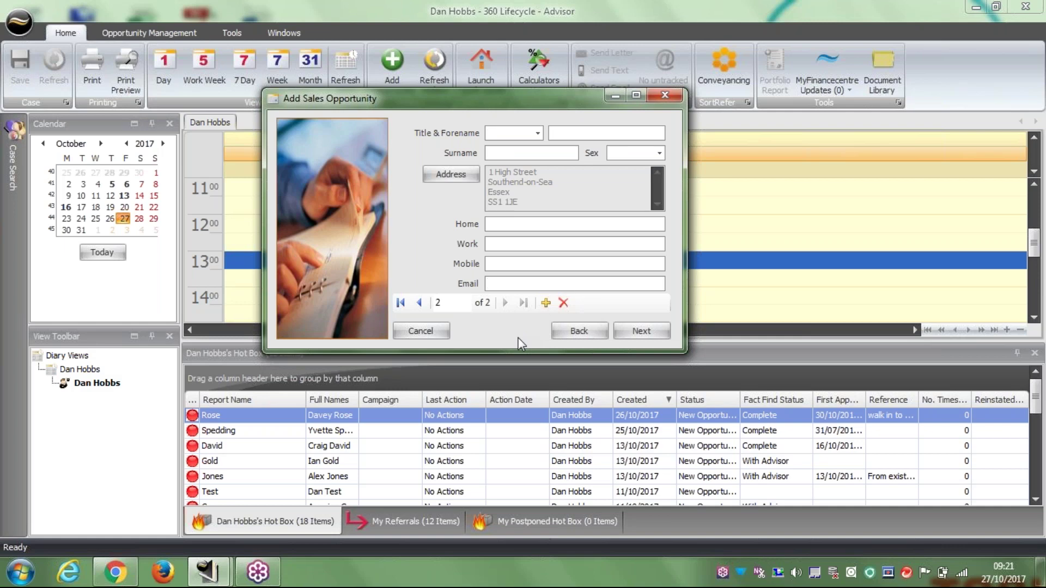
left_click(546, 304)
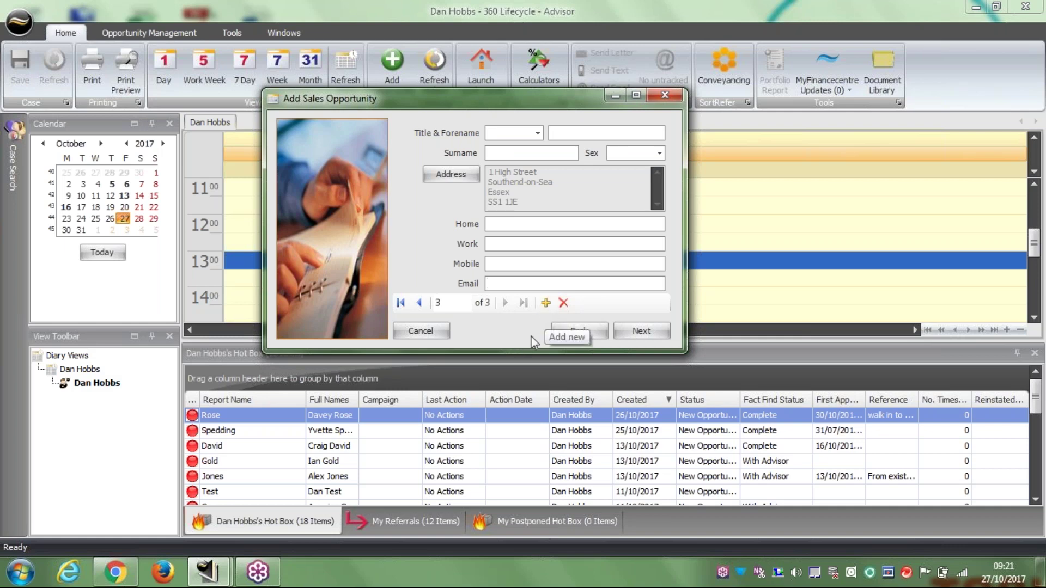
left_click(546, 304)
double_click(546, 304)
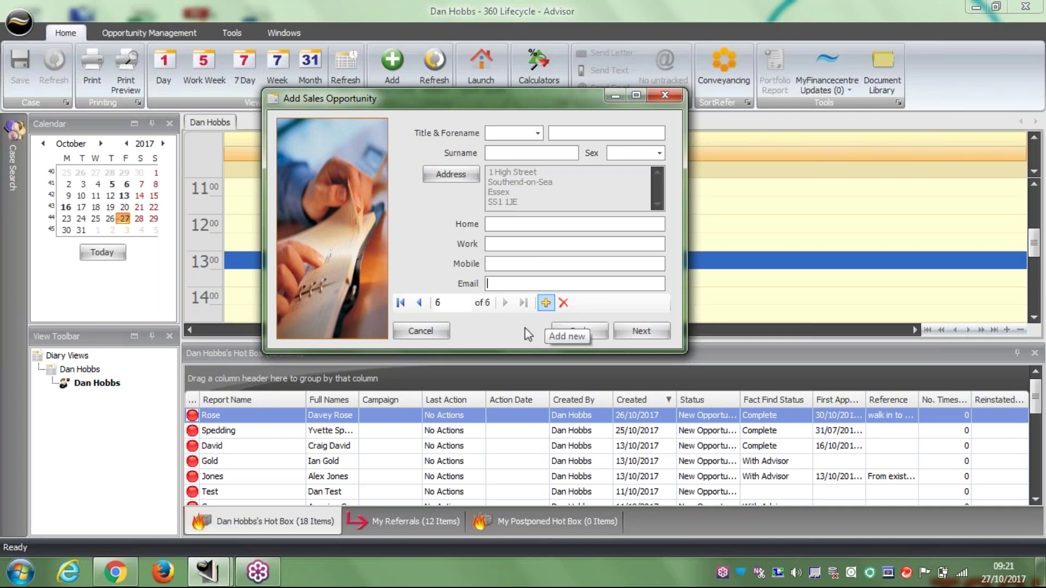
double_click(563, 303)
left_click(563, 303)
double_click(563, 303)
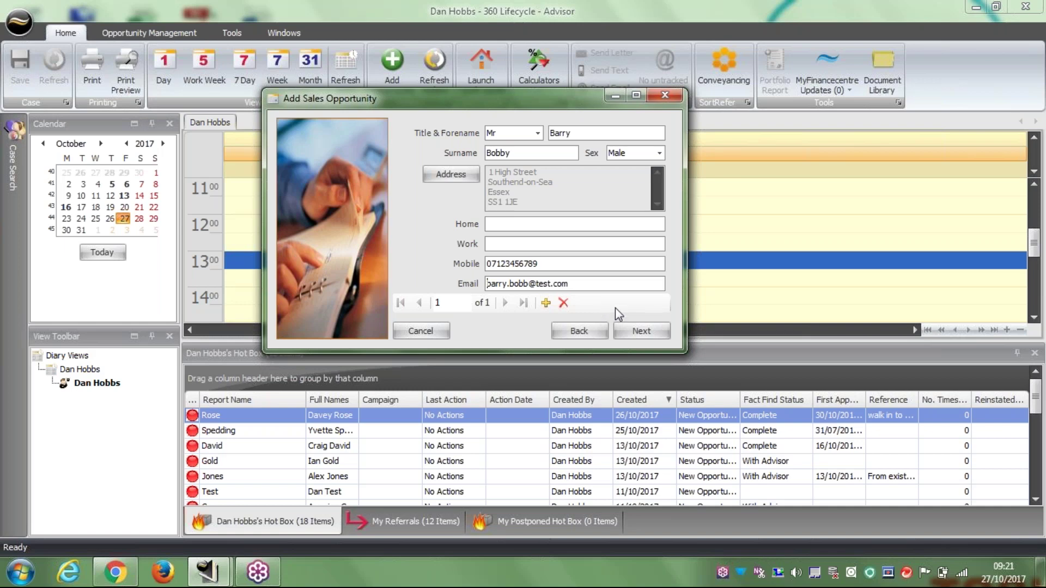
left_click(657, 335)
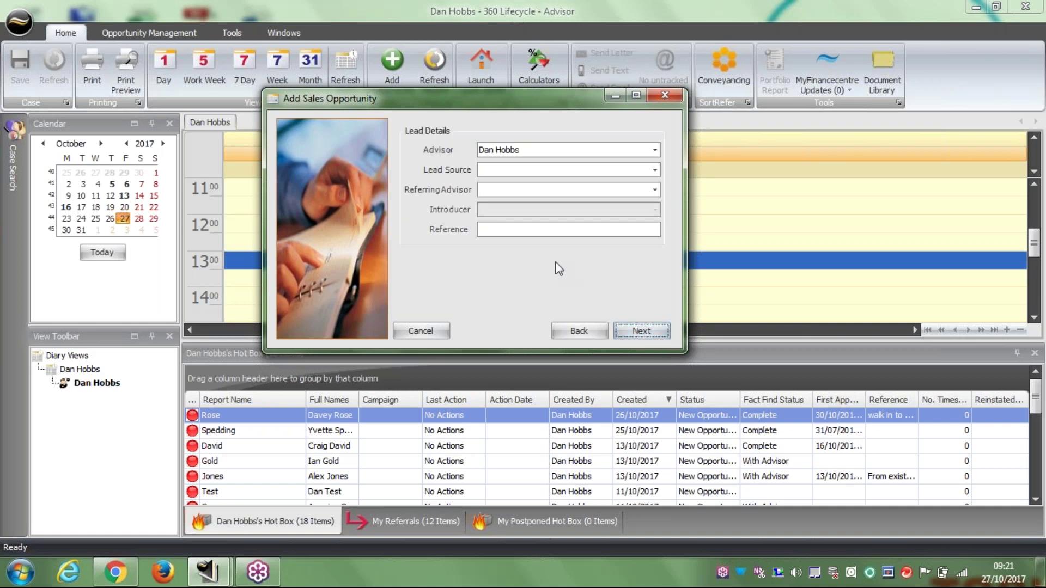
Choose Mortgage Review from the Lead Source list.
left_click(655, 171)
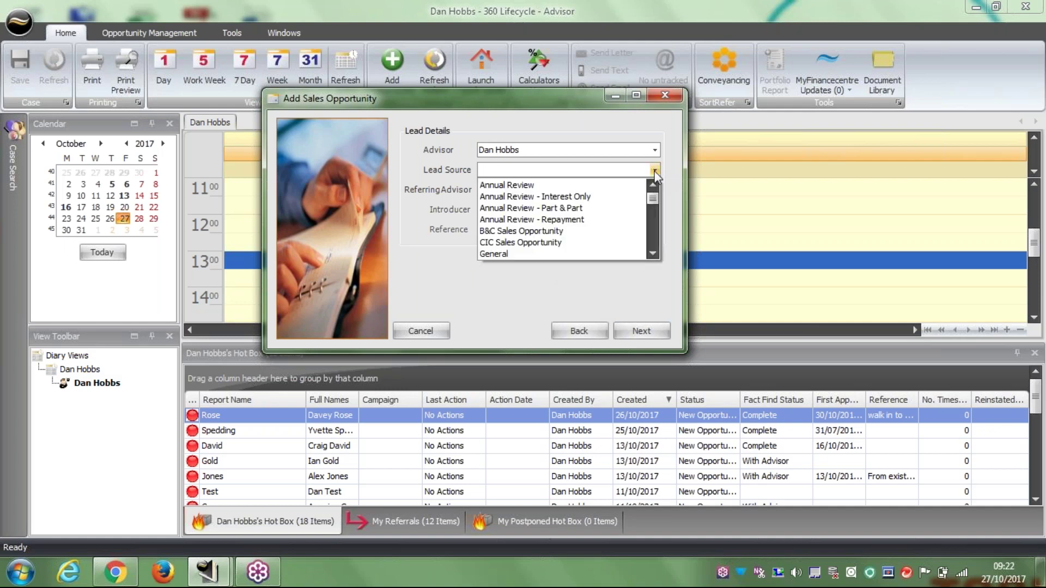
left_click(652, 253)
left_click(652, 252)
left_click(652, 252)
left_click(652, 252)
left_click(651, 252)
left_click(652, 252)
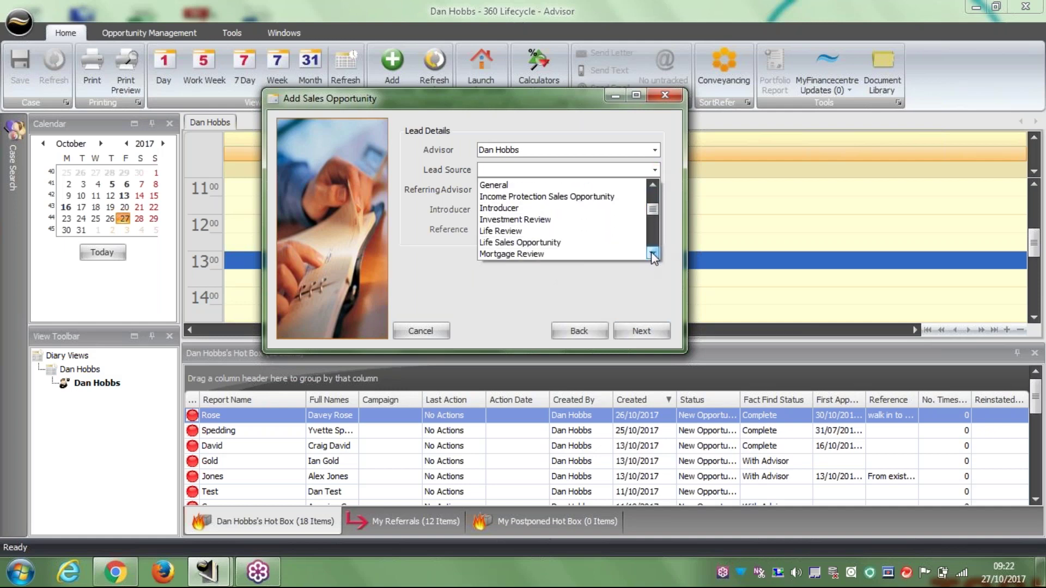
left_click(652, 252)
left_click(651, 252)
left_click(651, 252)
left_click(652, 251)
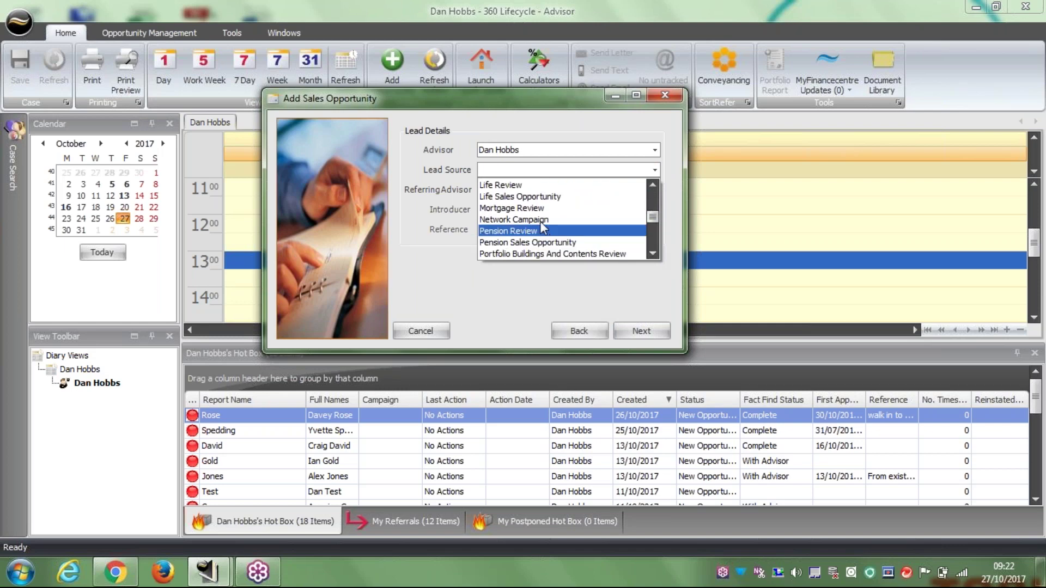
left_click(538, 206)
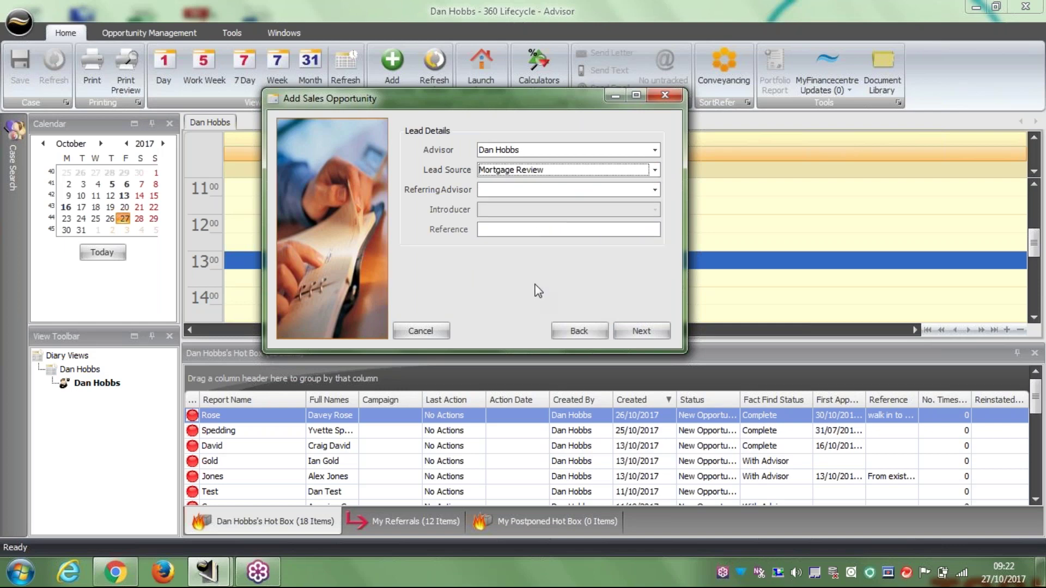
Enter 'Existing customer' as the reference and continue to the Notes step.
left_click(518, 230)
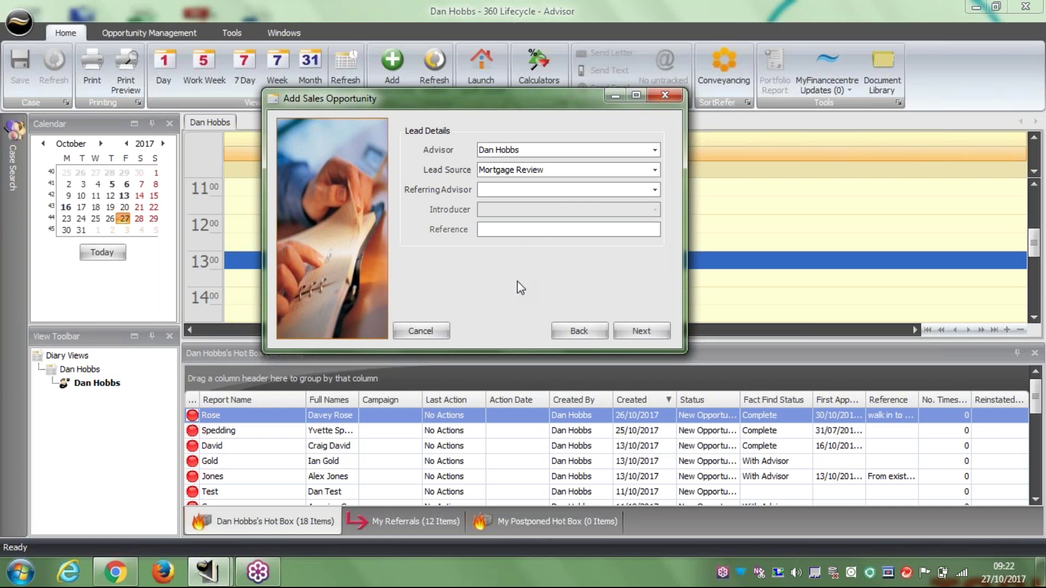
type("Existing customer")
left_click(641, 330)
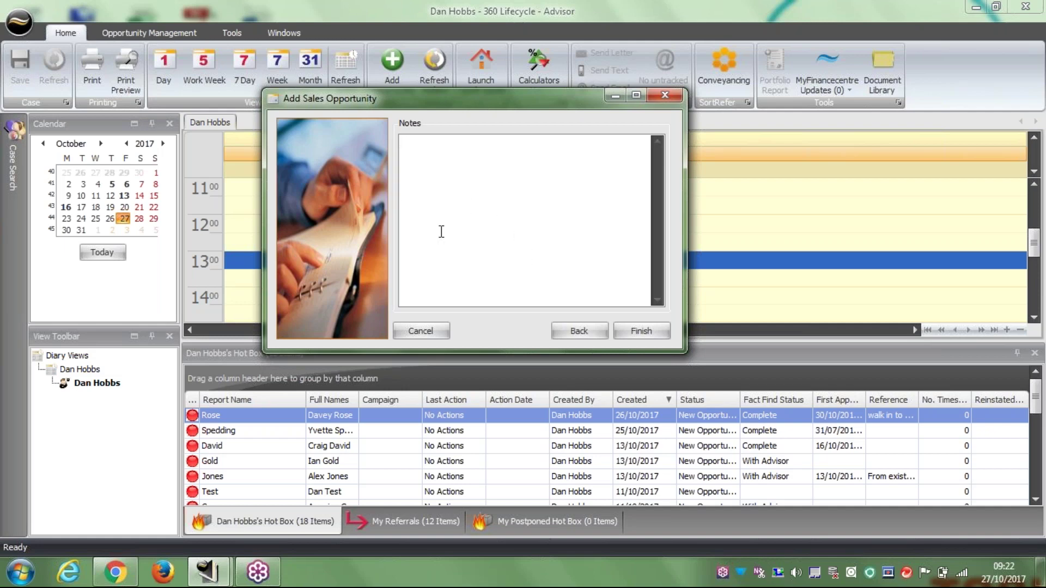
Finish the opportunity with the Notes box left empty, saving it to the hot box.
left_click(642, 330)
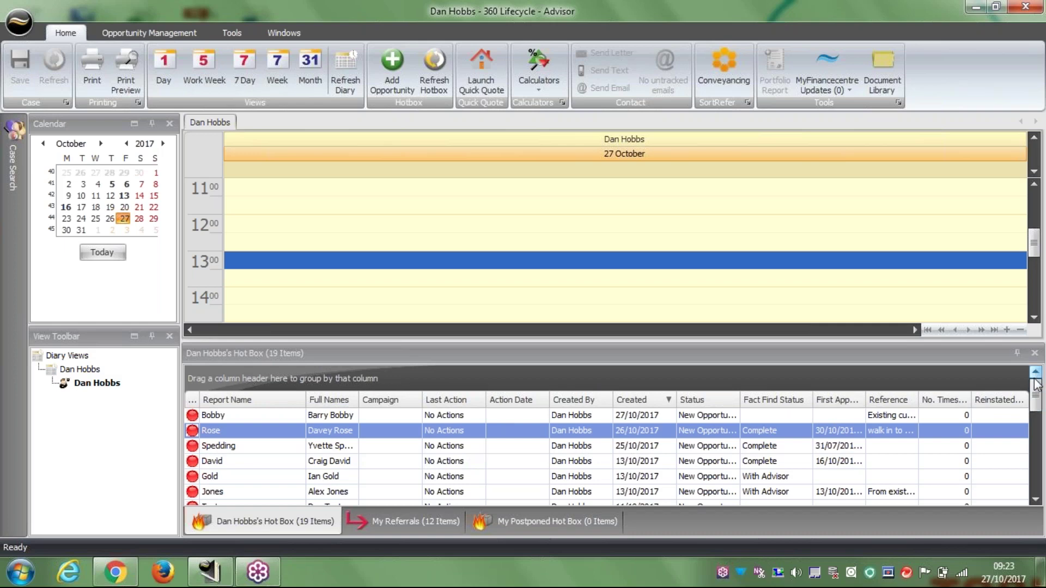
Select the new client's opportunity at the top of the Hot Box and bring up its context menu.
left_click(231, 419)
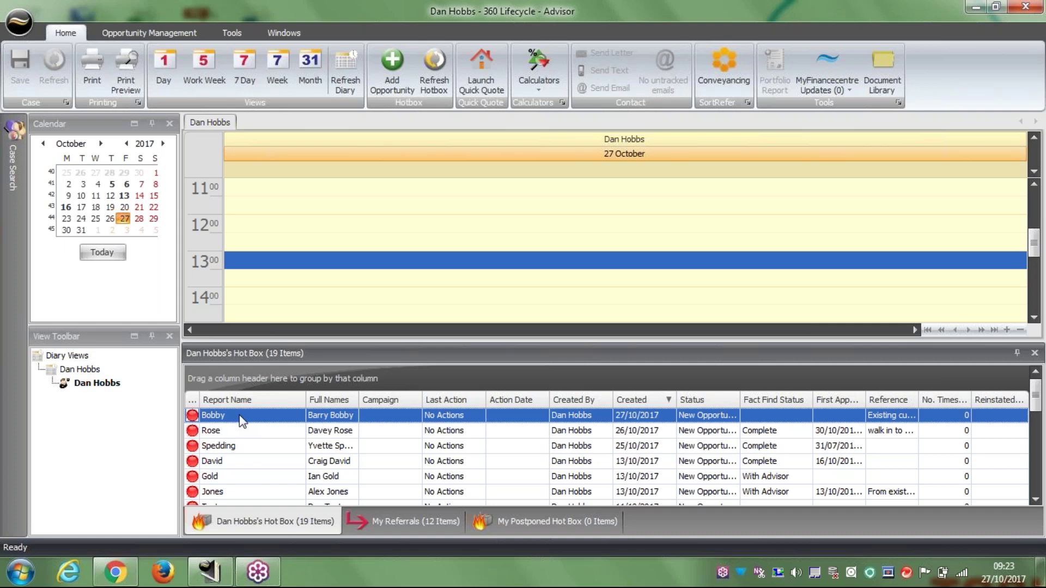
right_click(241, 421)
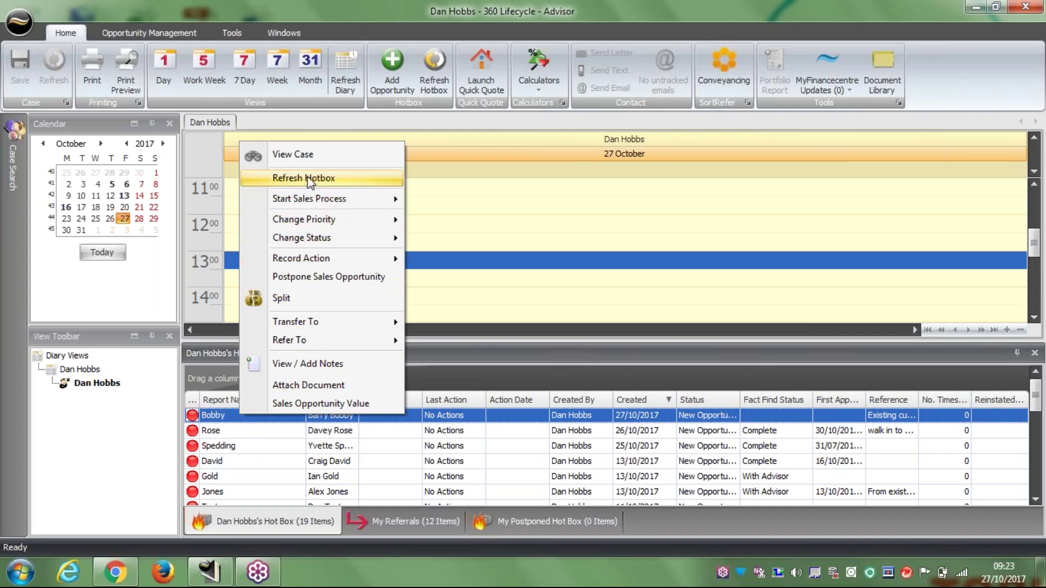
Open the new opportunity's case with View Case and set the Hot Box to auto-hide.
left_click(315, 154)
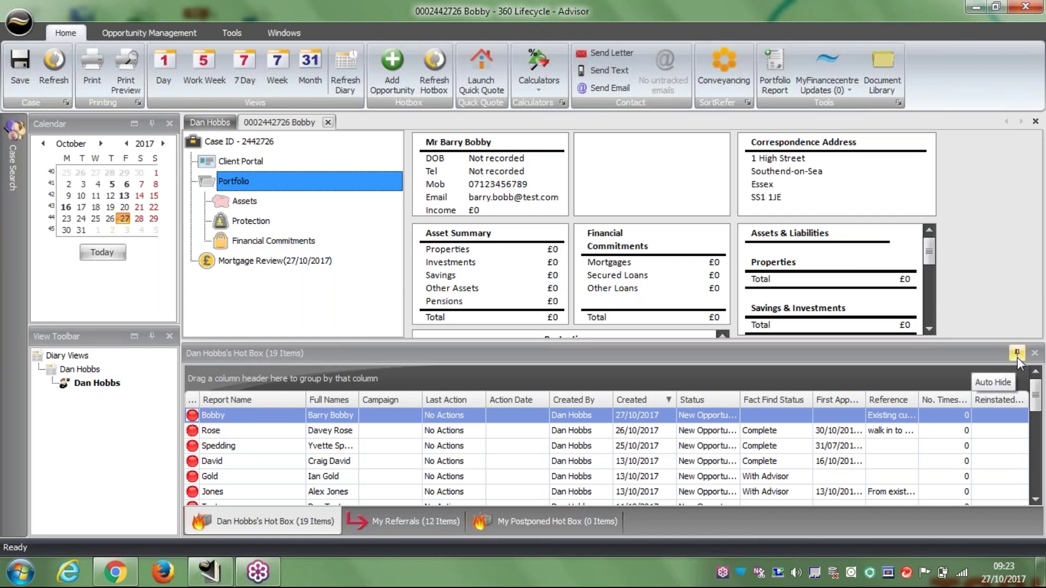
left_click(1018, 352)
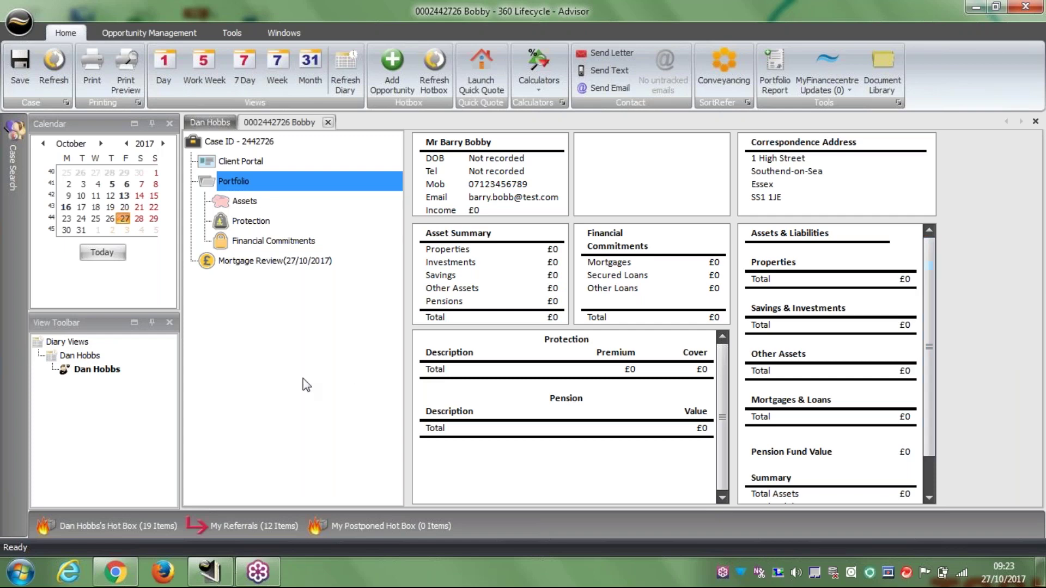
left_click(106, 524)
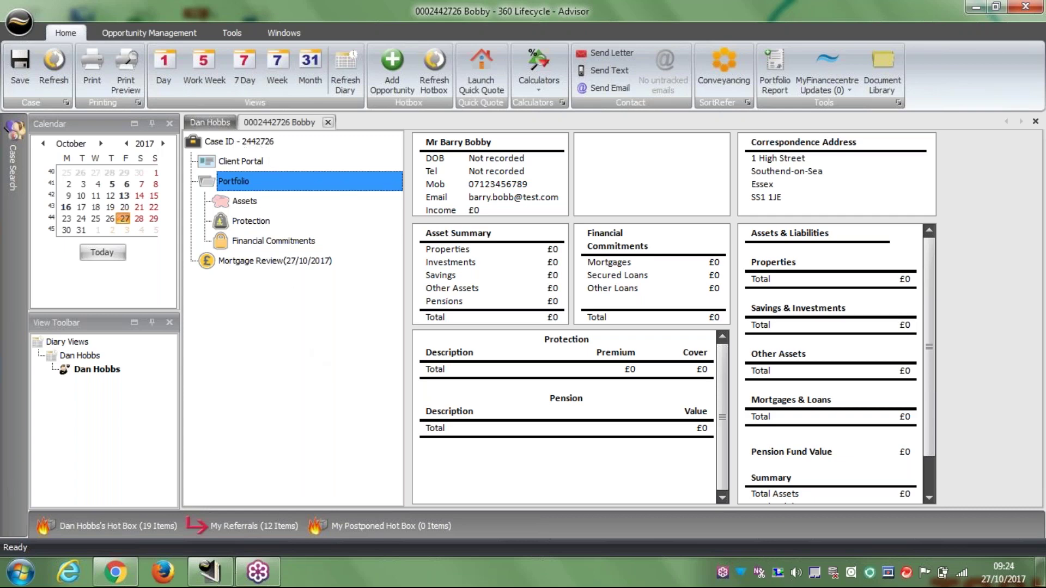
From the case's Case ID node, go to the Documents tab and choose Add Document.
left_click(238, 141)
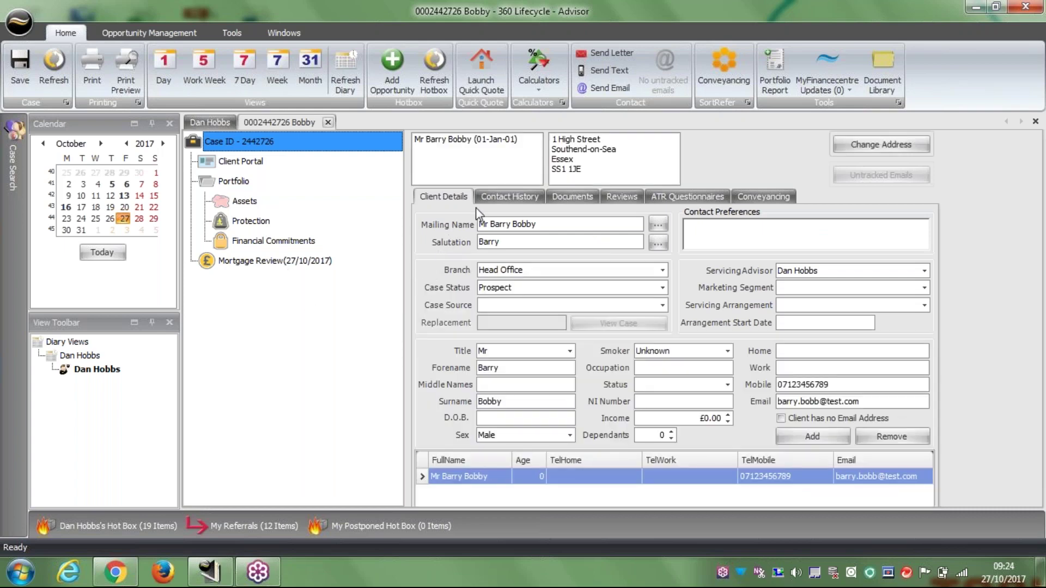
left_click(582, 199)
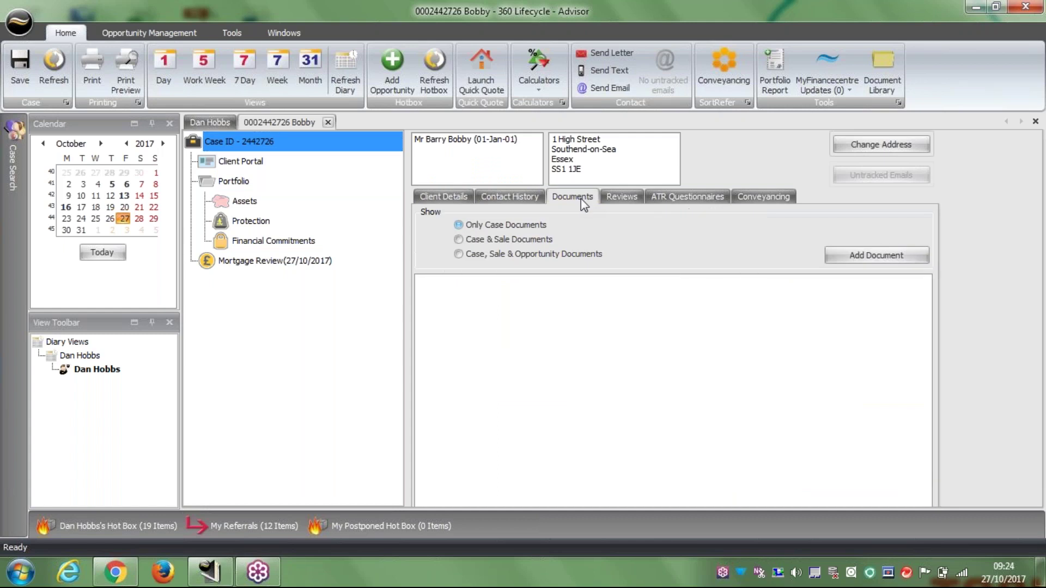
left_click(875, 258)
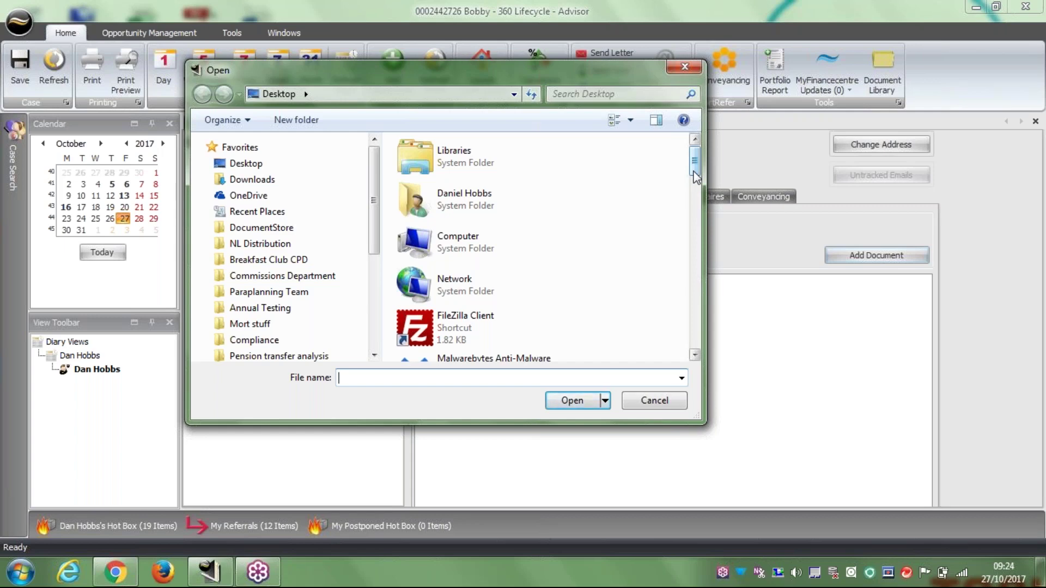
Attach the Client Service & Engagement Document PDF, then show the case's Client Portal page.
left_click_drag(695, 175, 696, 235)
left_click(502, 260)
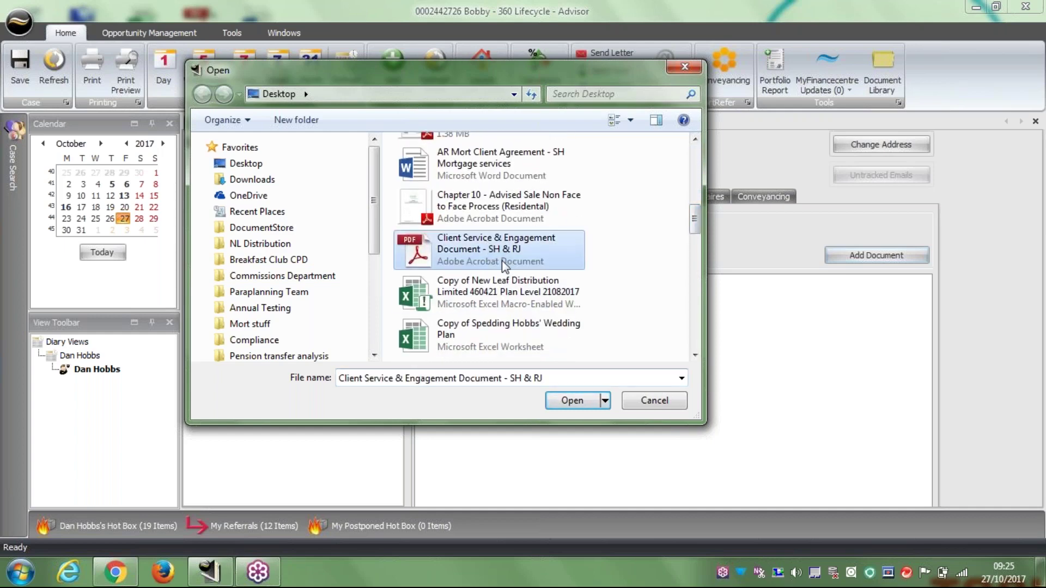
left_click(580, 404)
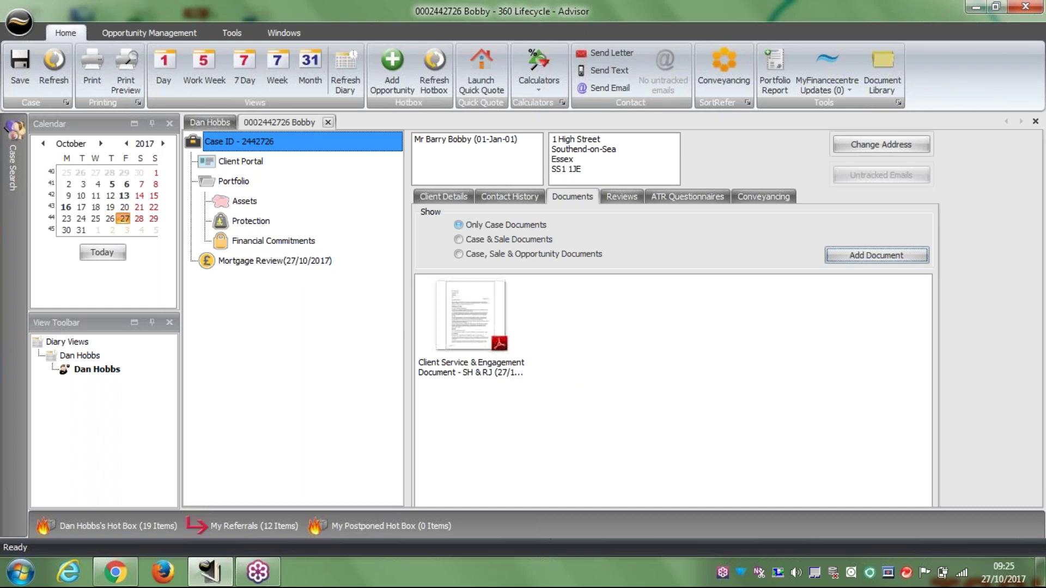
left_click(240, 161)
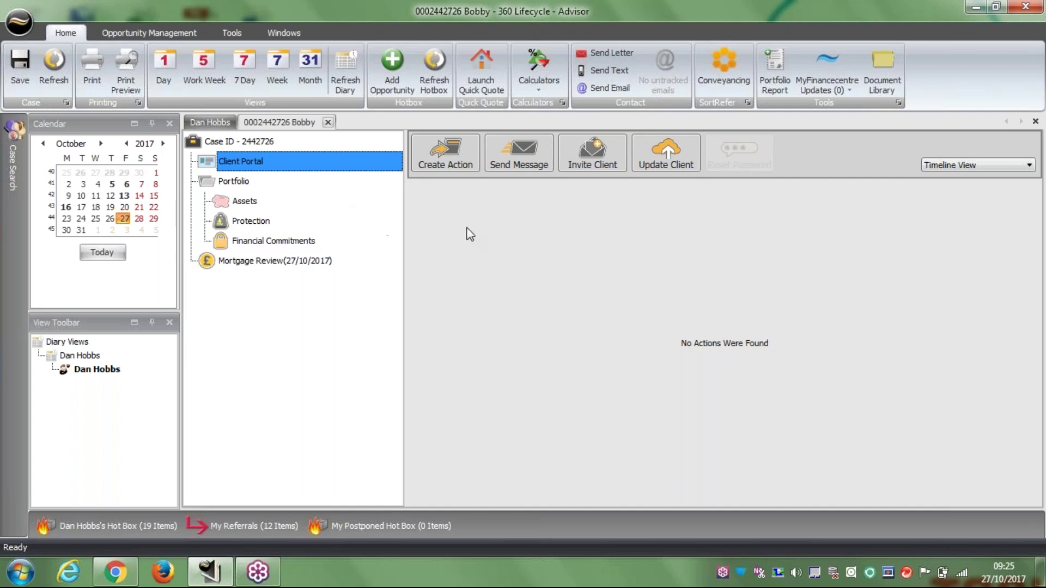
Start a new case action related to the Opportunity - Mortgage Review and continue to action selection.
left_click(447, 149)
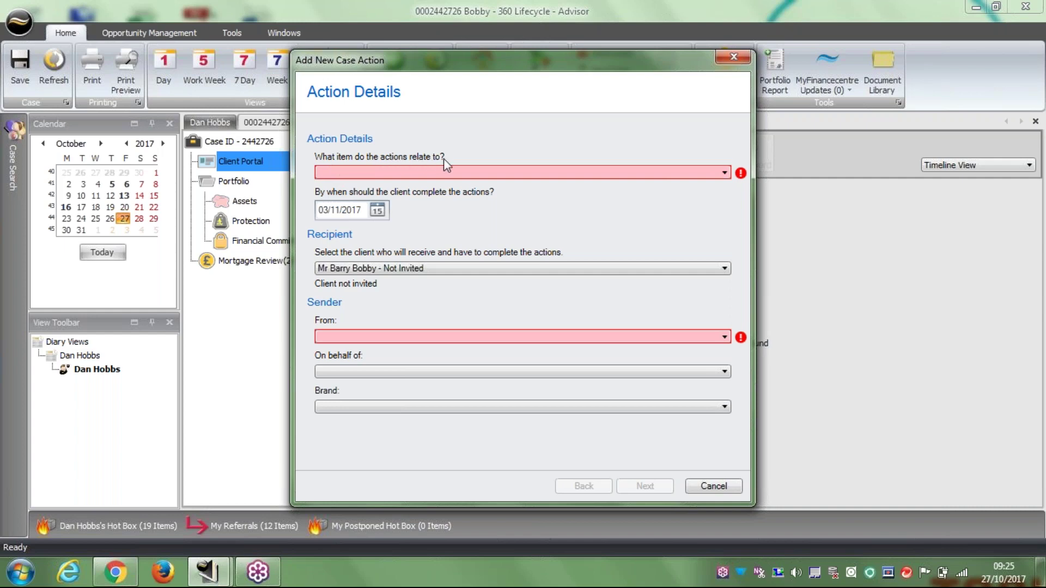
left_click(652, 171)
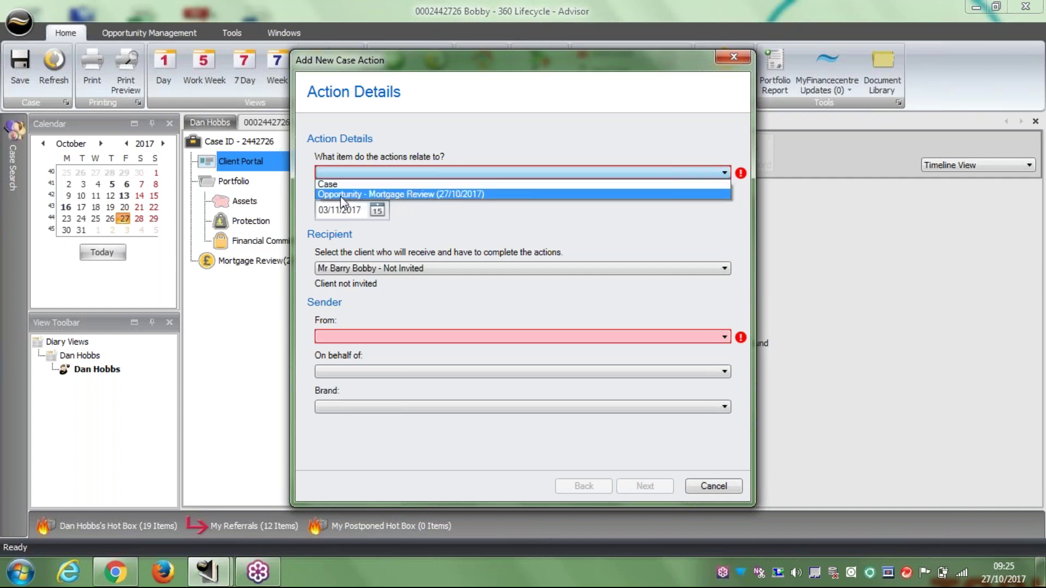
left_click(380, 194)
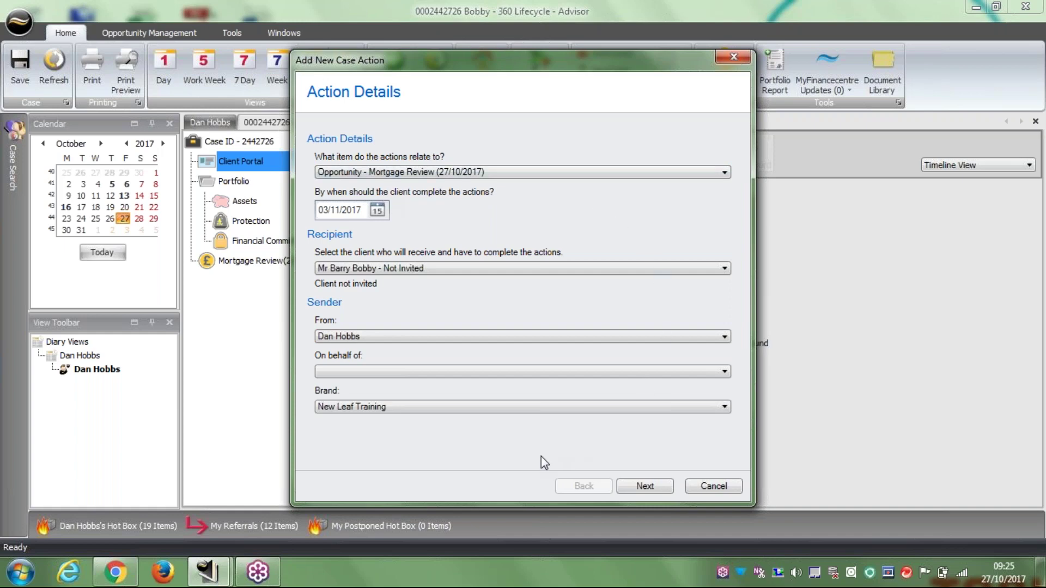
left_click(642, 486)
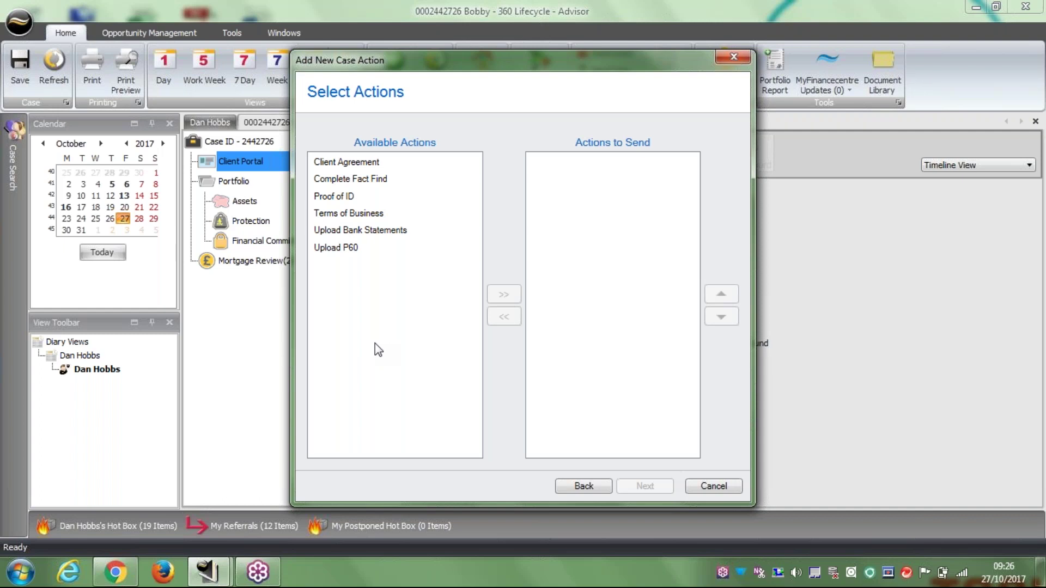
Add Client Agreement and Complete Fact Find to the actions to send.
left_click(367, 164)
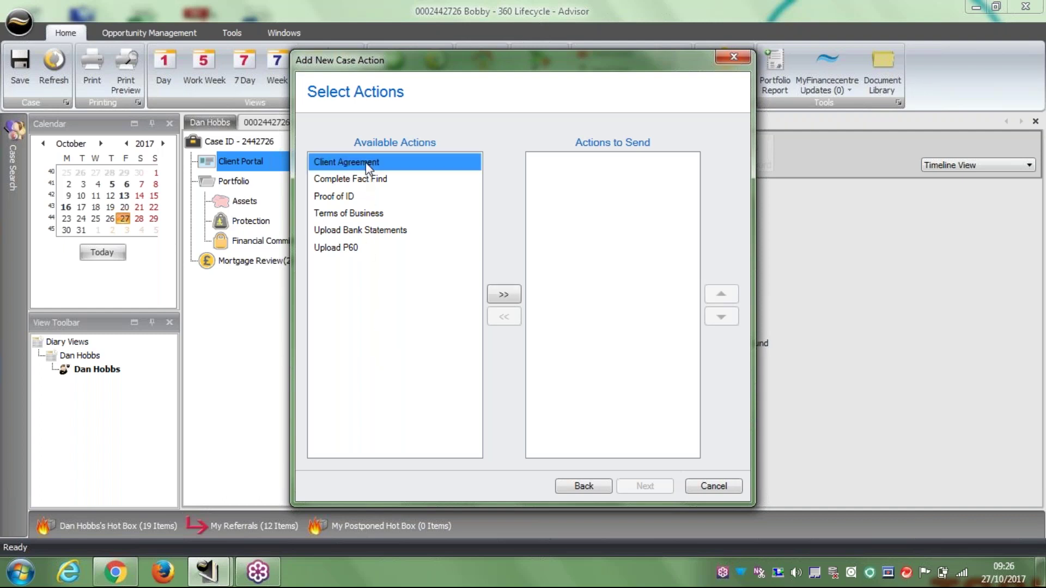
left_click(504, 297)
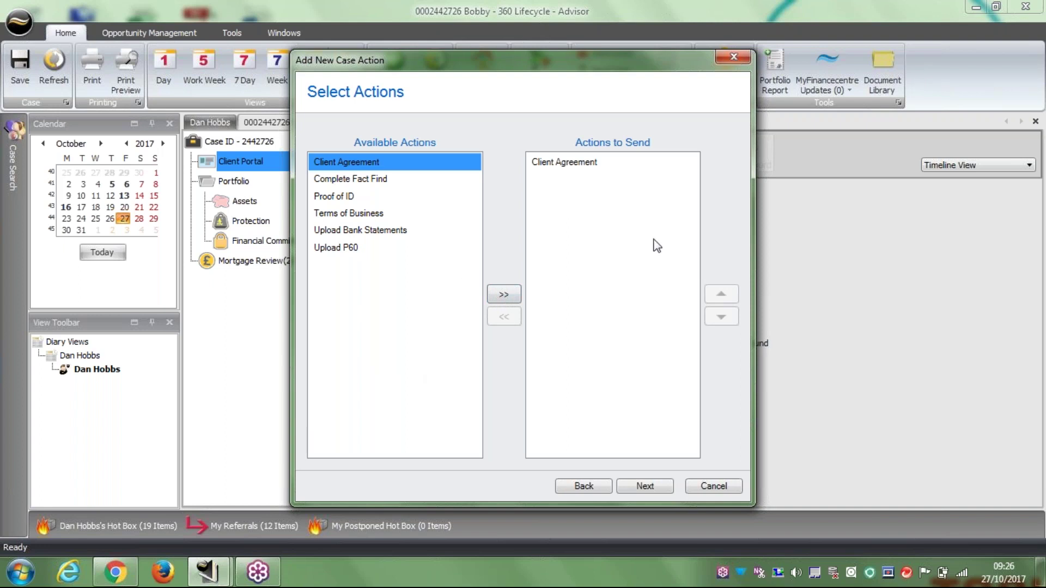
left_click(354, 181)
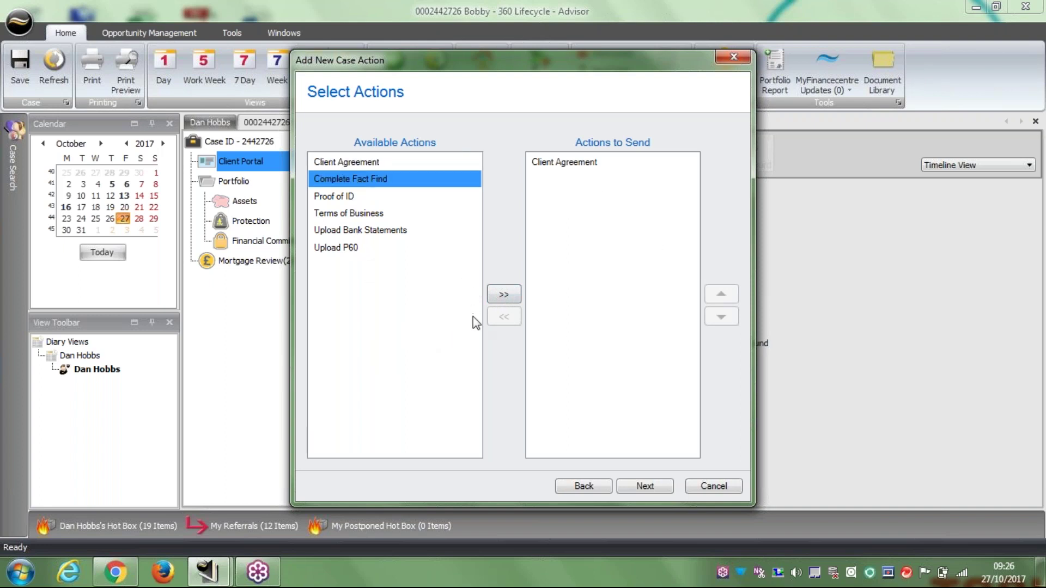
left_click(504, 295)
Attach the Client Service & Engagement Document PDF to the Client Agreement action.
left_click(642, 486)
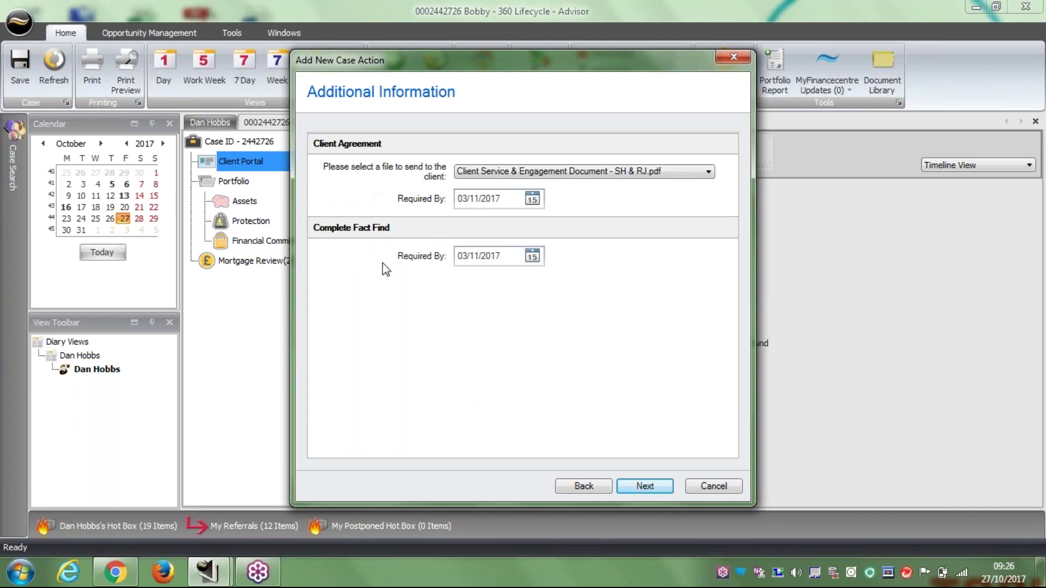
left_click(707, 173)
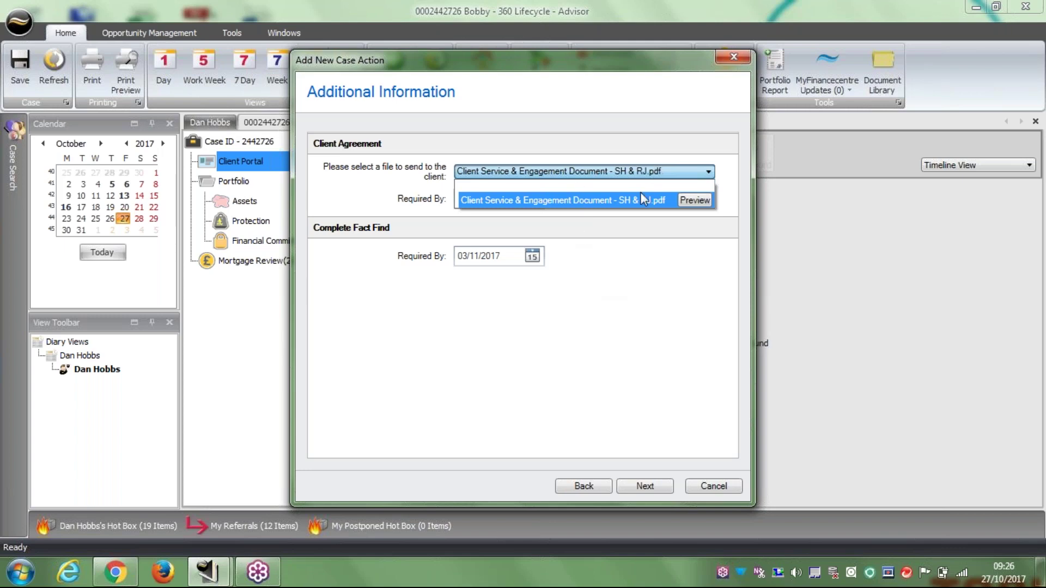
left_click(656, 270)
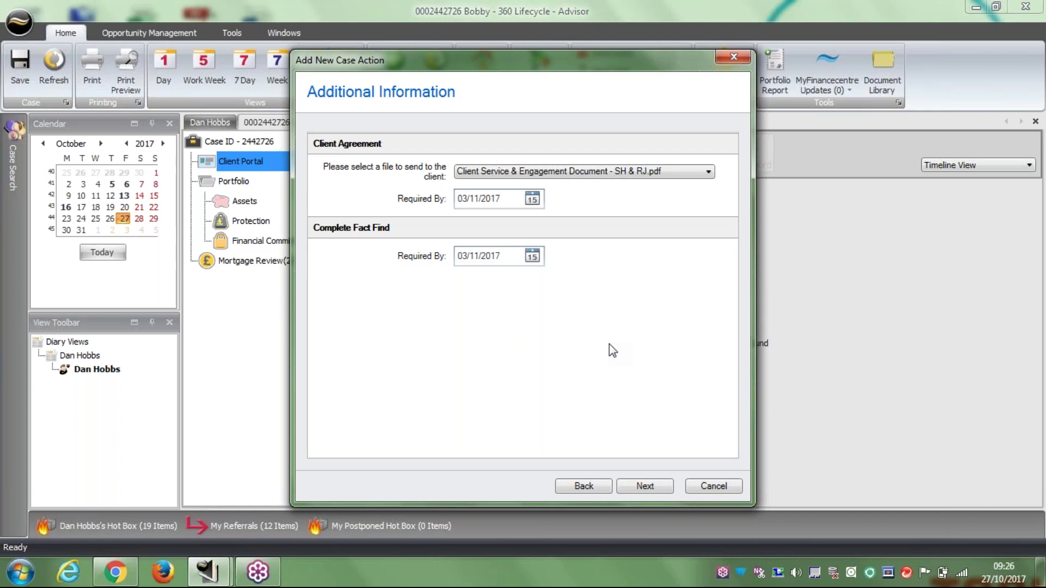
Send both requests from the Summary page, leaving Additional Instructions empty.
left_click(647, 488)
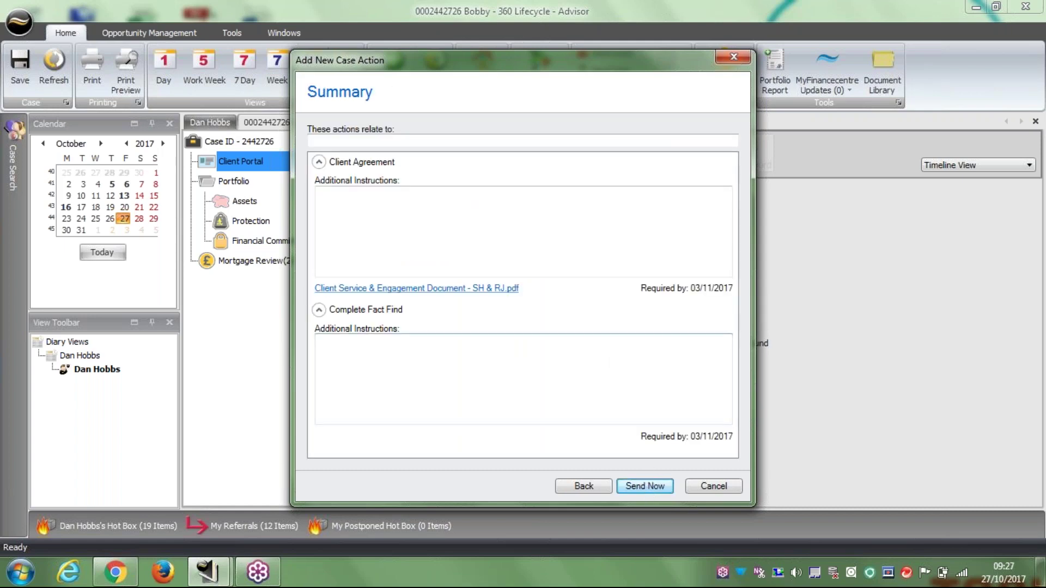
left_click(363, 365)
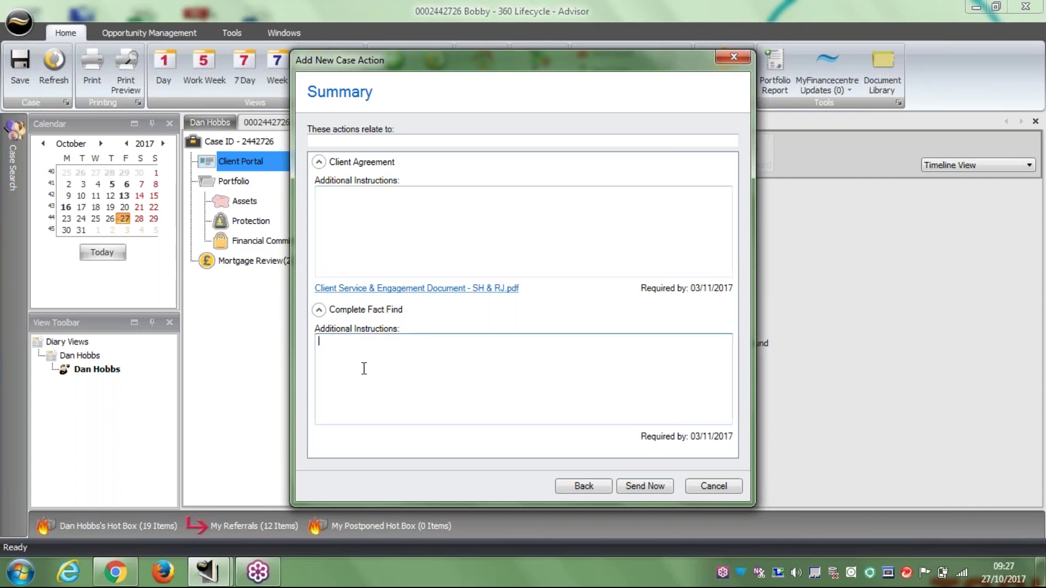
left_click(339, 218)
left_click(355, 360)
left_click(360, 250)
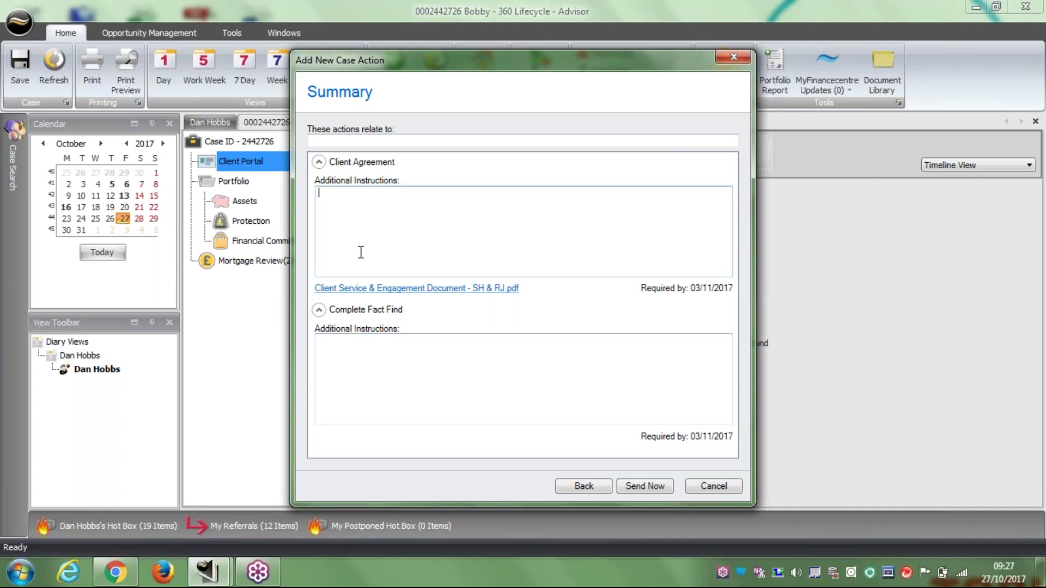
left_click(398, 367)
left_click(573, 248)
left_click(658, 486)
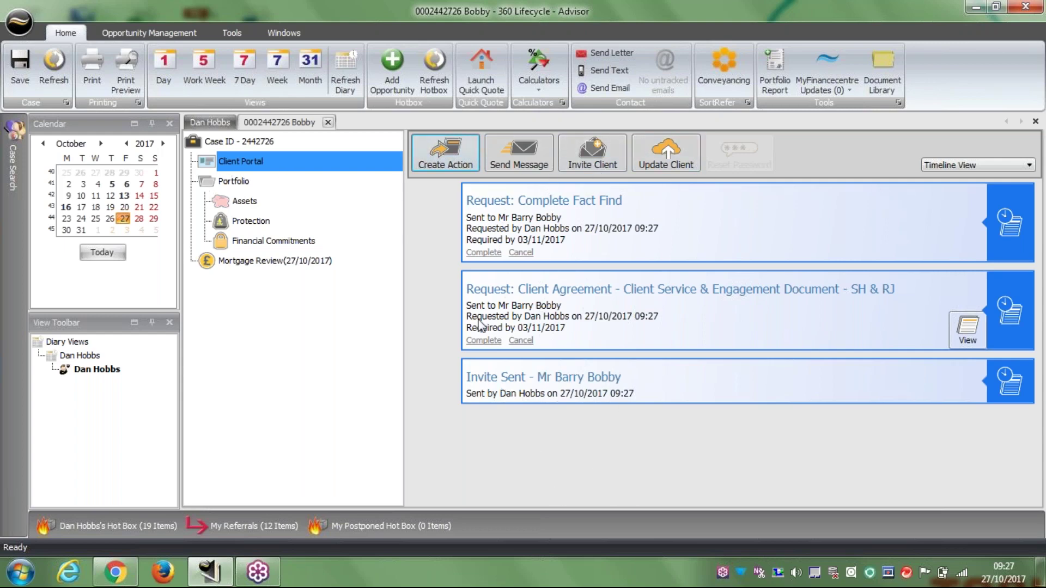
Send a secure message titled 'Case' that greets the client, says 'hope you receive this OK.', and is signed by the adviser.
left_click(522, 149)
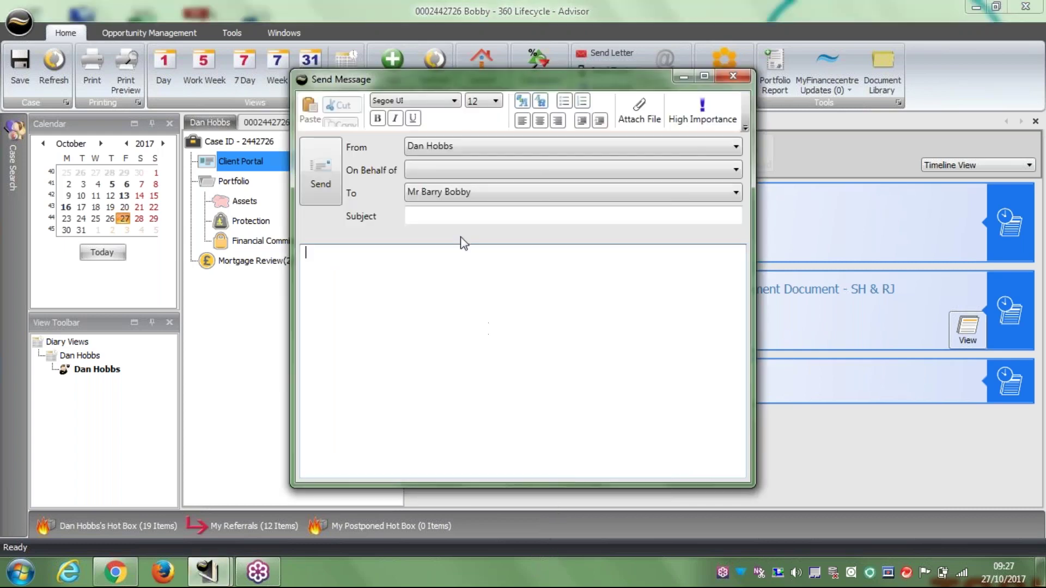
left_click(450, 215)
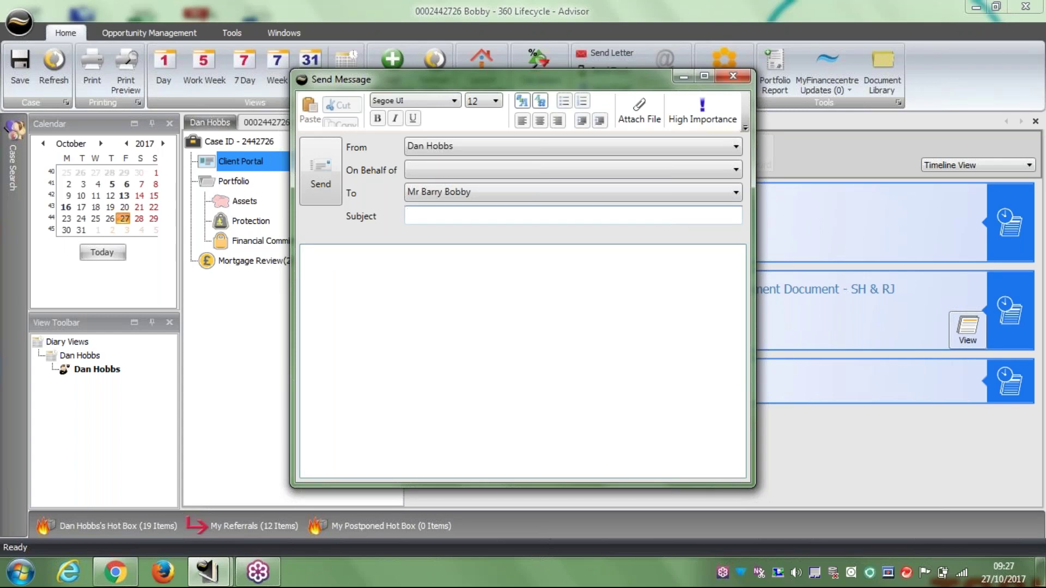
type("Case")
left_click(308, 252)
type("Hi Barry,")
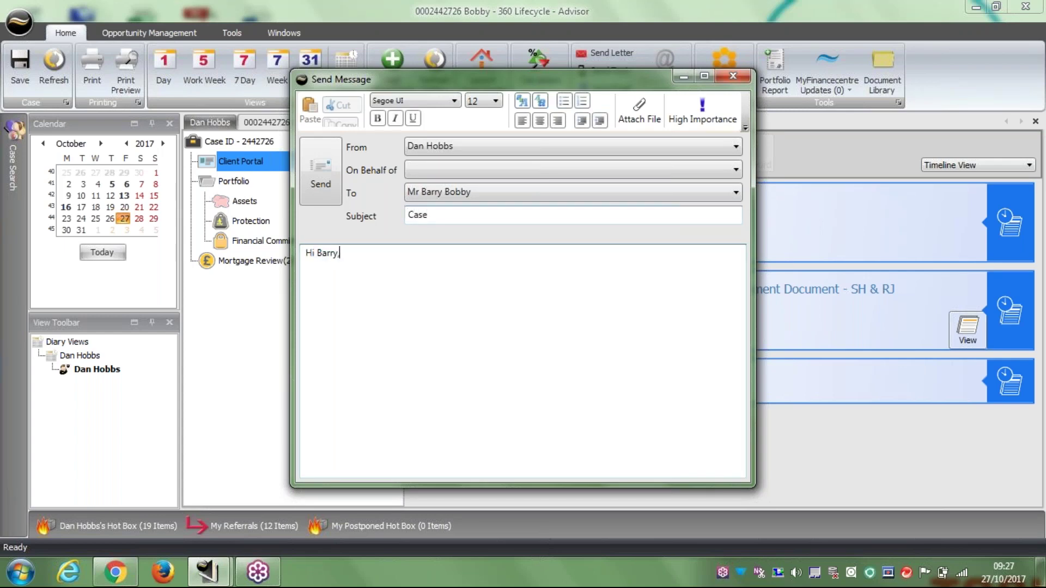
key("Return")
key("Return")
key("BackSpace")
type("hope you receive this OK.")
key("Return")
key("Return")
type("Dan")
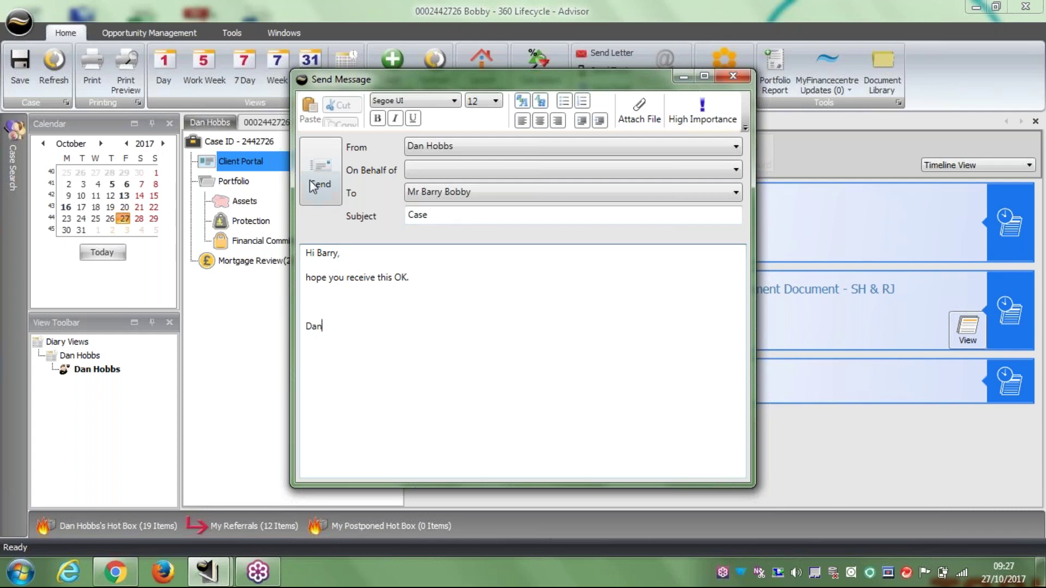
left_click(318, 175)
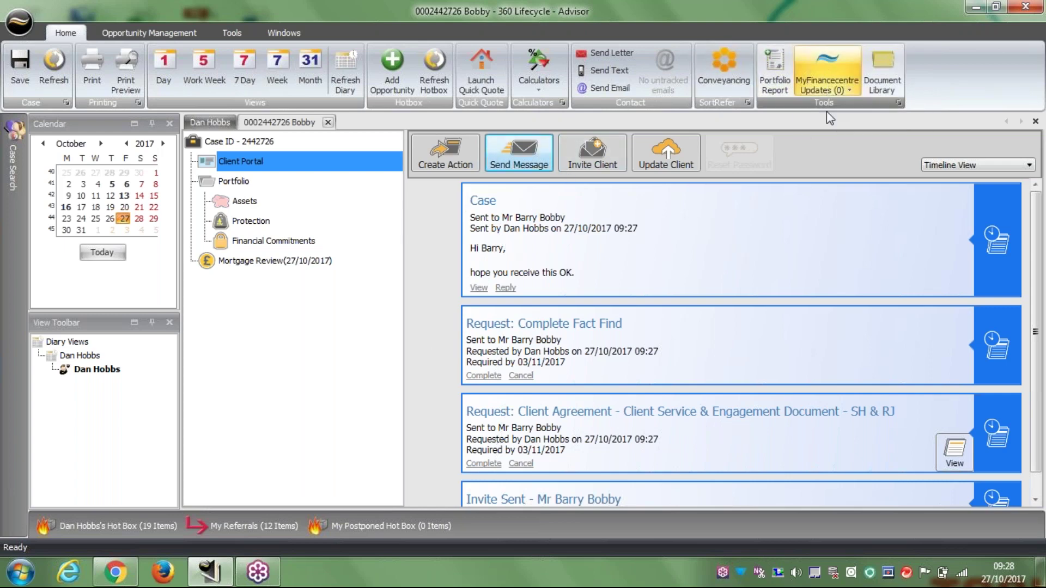
left_click(831, 65)
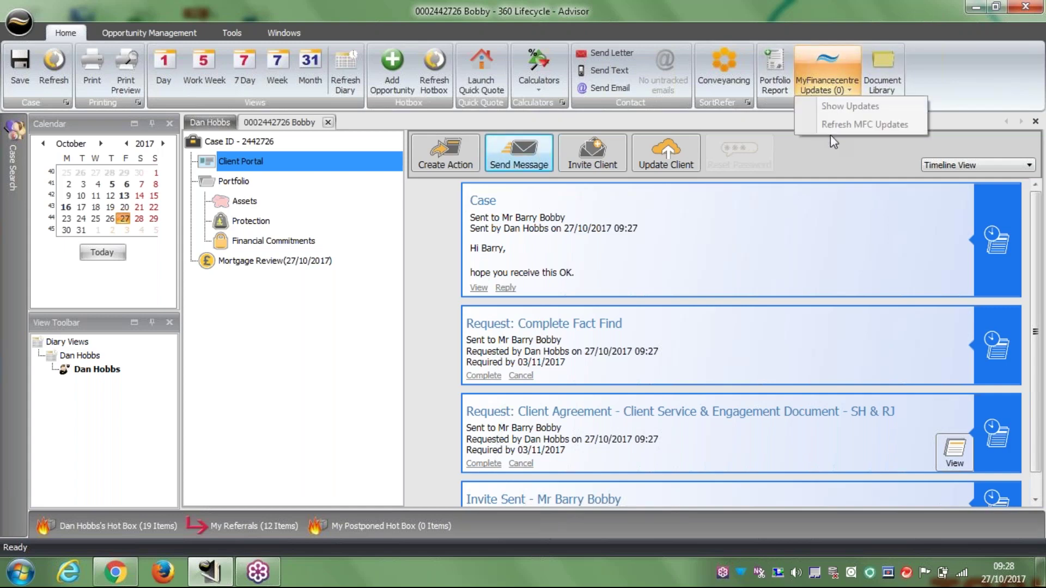
left_click(827, 66)
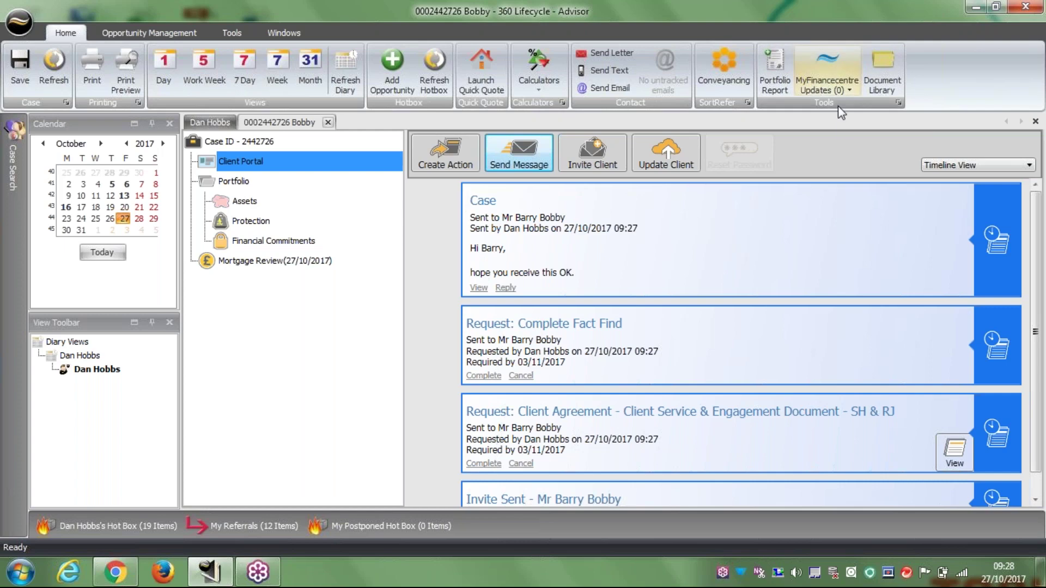